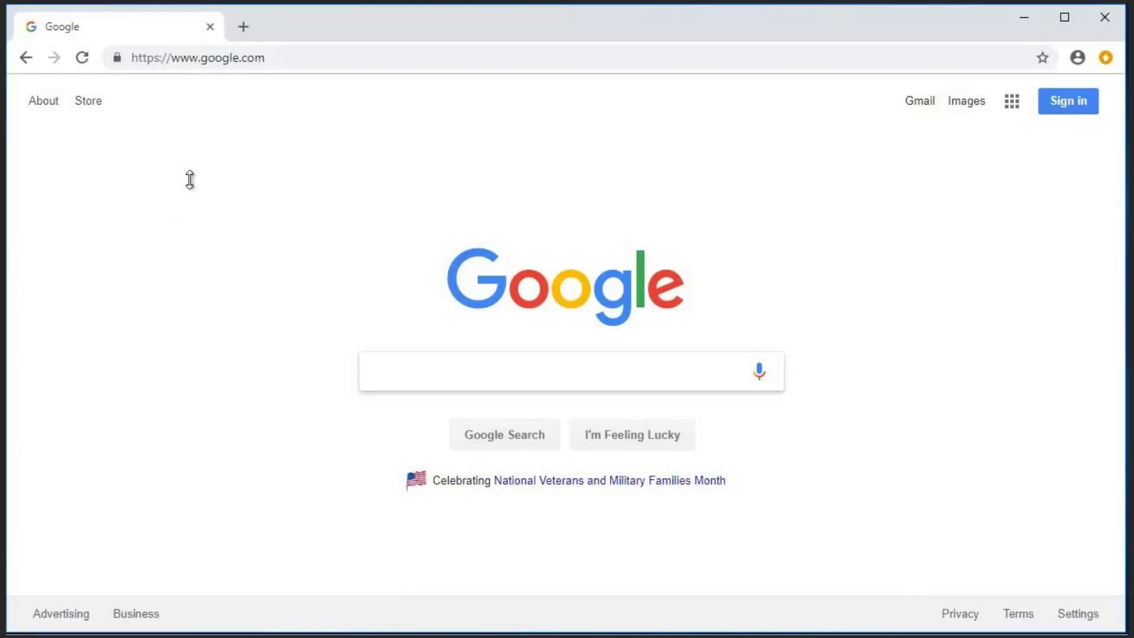
{"action": "left_click", "coordinate": [229, 64]}
{"action": "type", "text": "http://192.168.193.87/InfoGo/"}
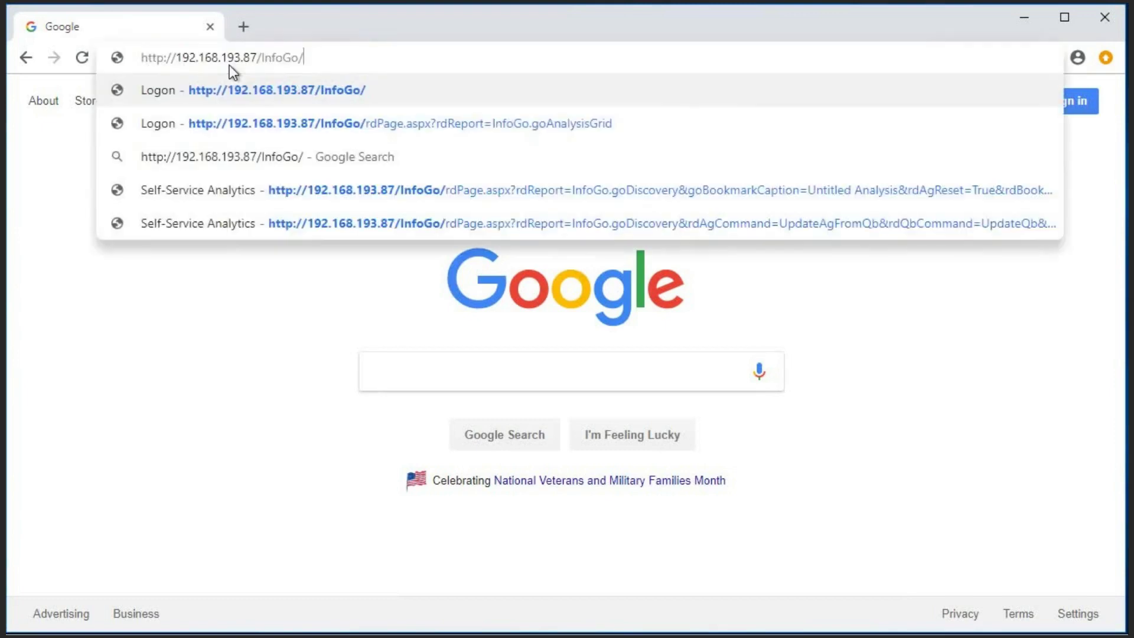
{"action": "key", "text": "Return"}
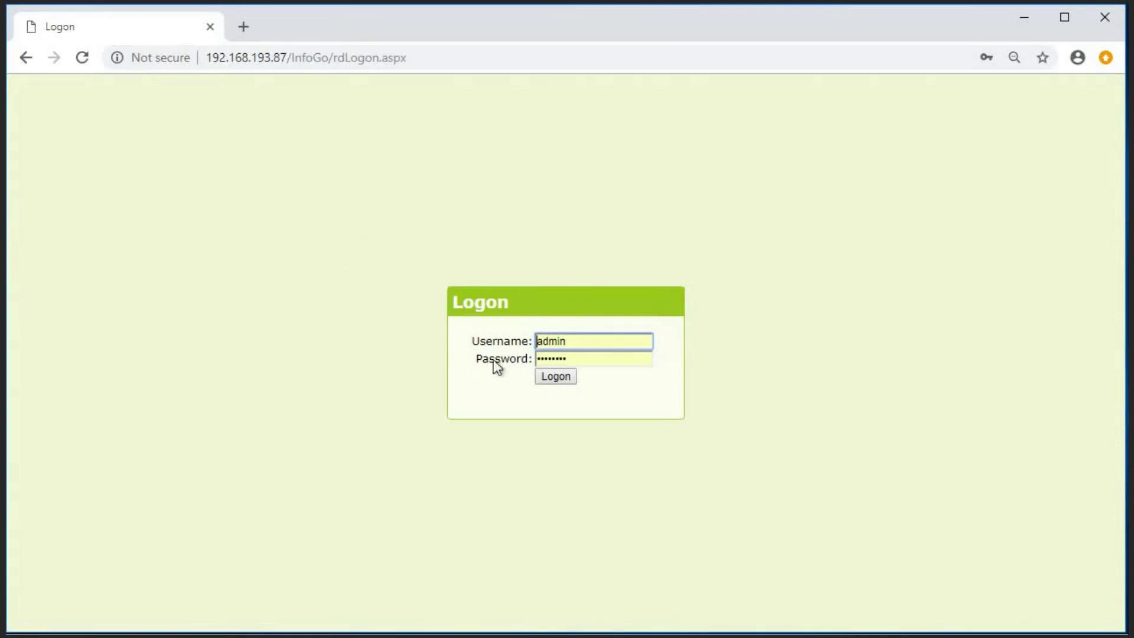
- Retype the account password and log on
{"action": "double_click", "coordinate": [568, 357]}
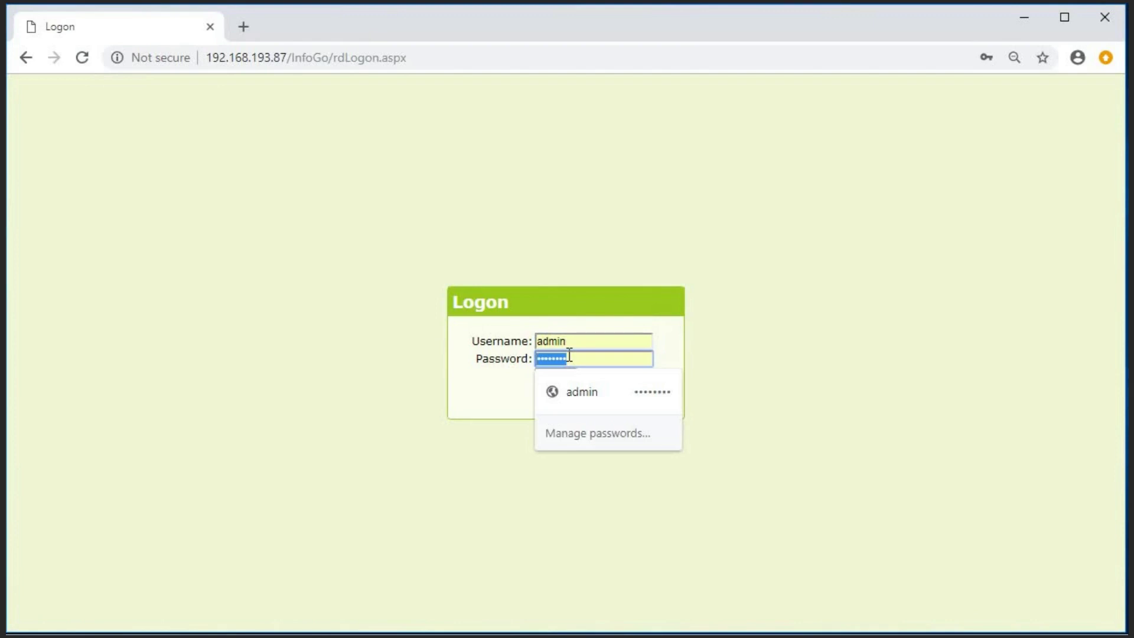
{"action": "type", "text": "••••••••"}
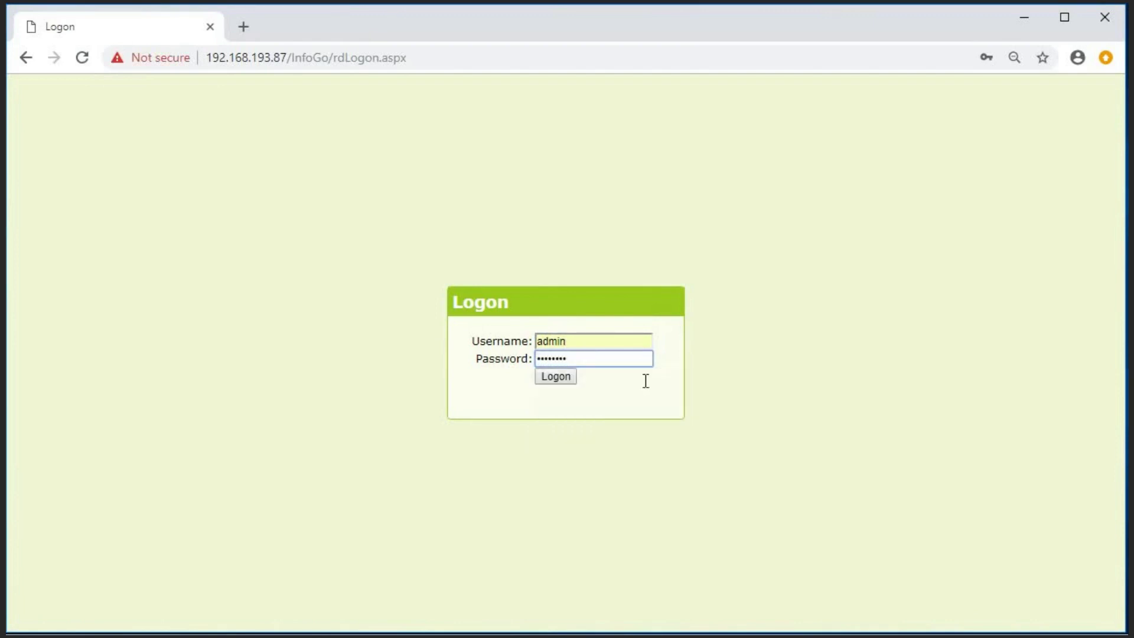
{"action": "left_click", "coordinate": [561, 377]}
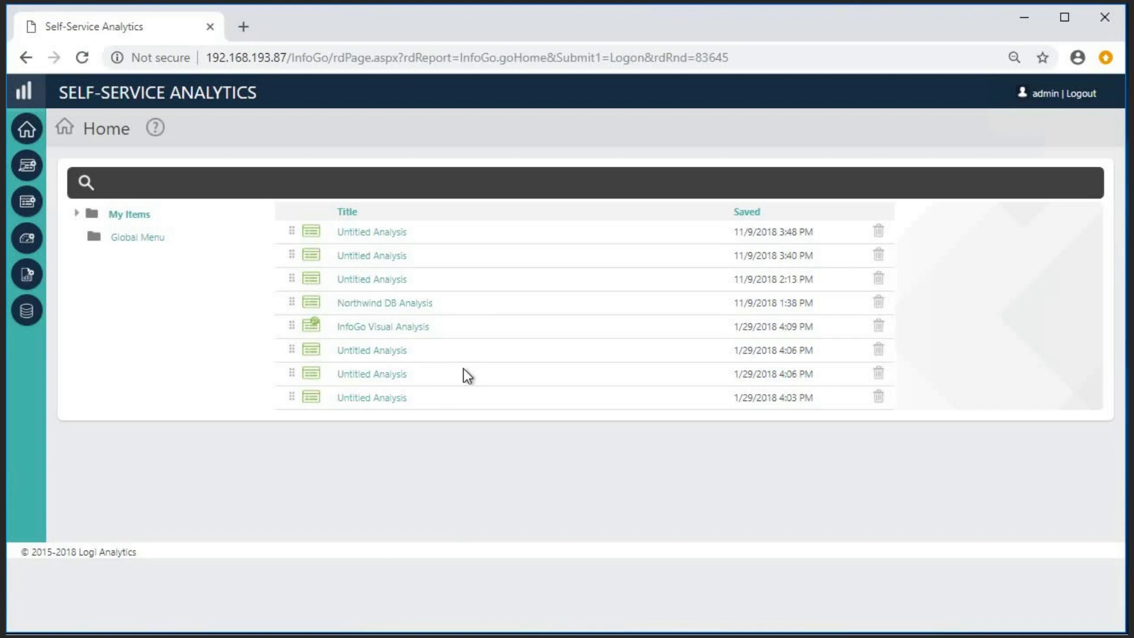
- Start a new visual analysis in full screen with Northwind DB as the data source
{"action": "left_click", "coordinate": [28, 168]}
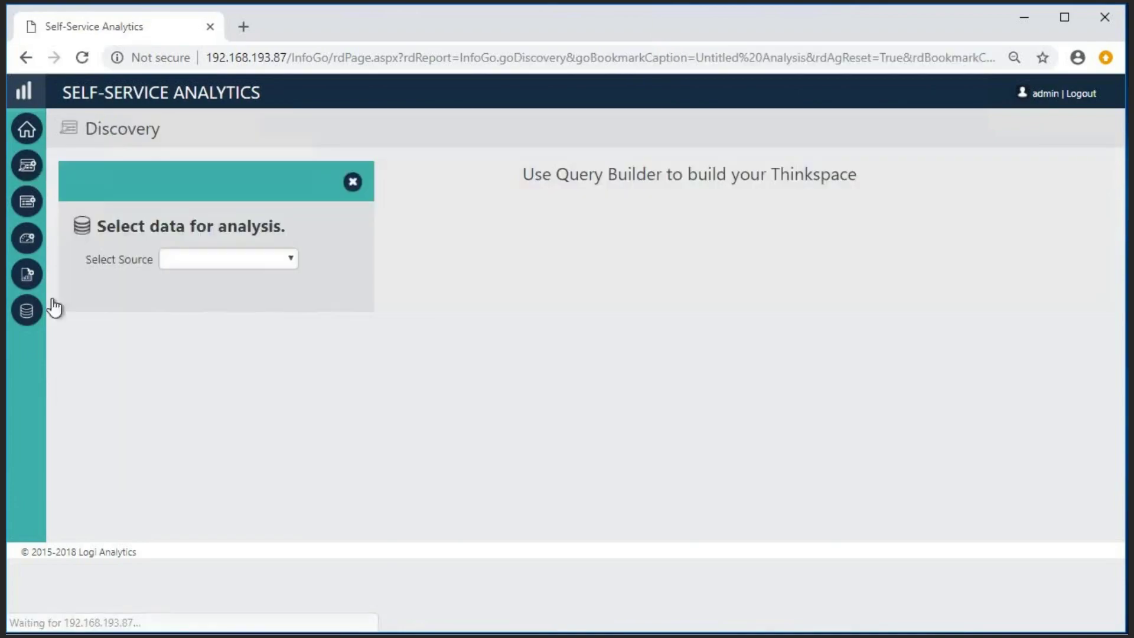
{"action": "key", "text": "F11"}
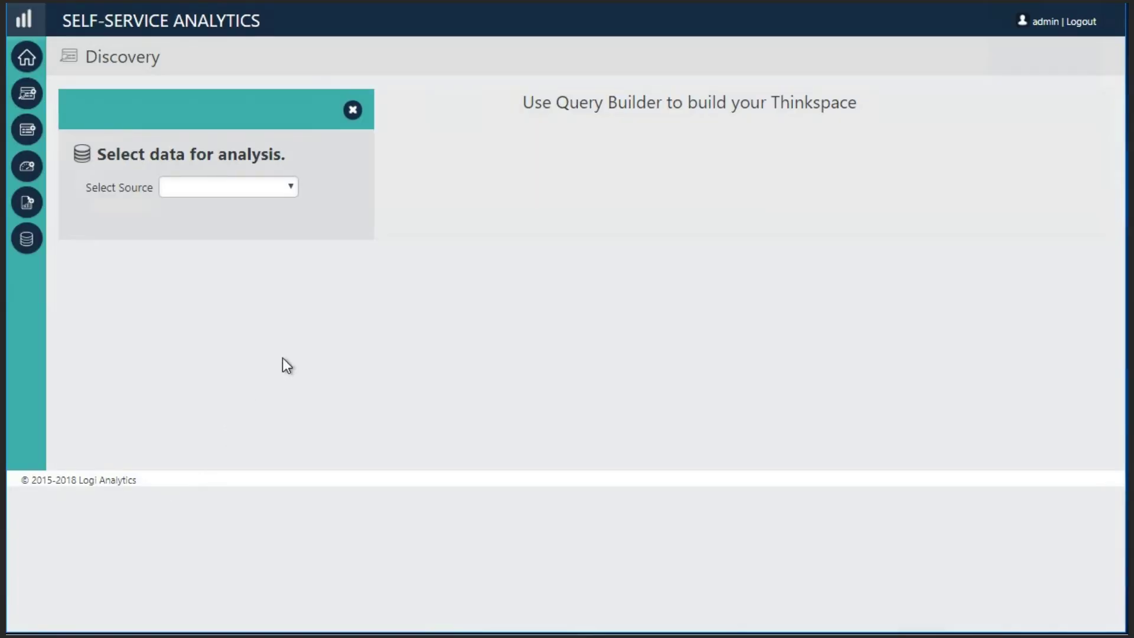
{"action": "left_click", "coordinate": [265, 186]}
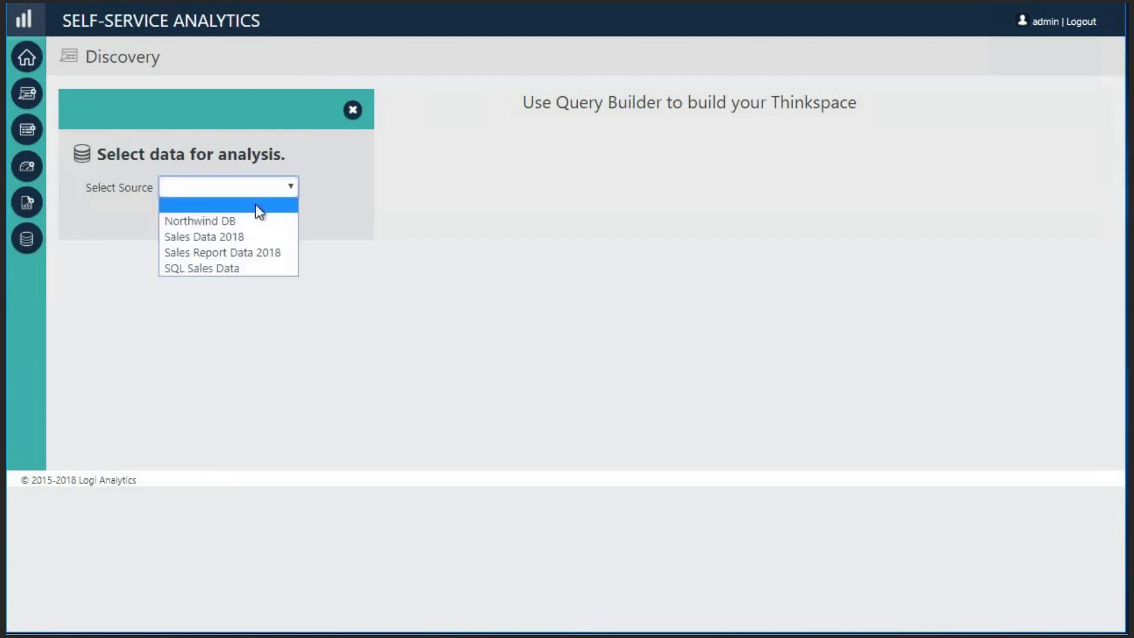
{"action": "left_click", "coordinate": [239, 224]}
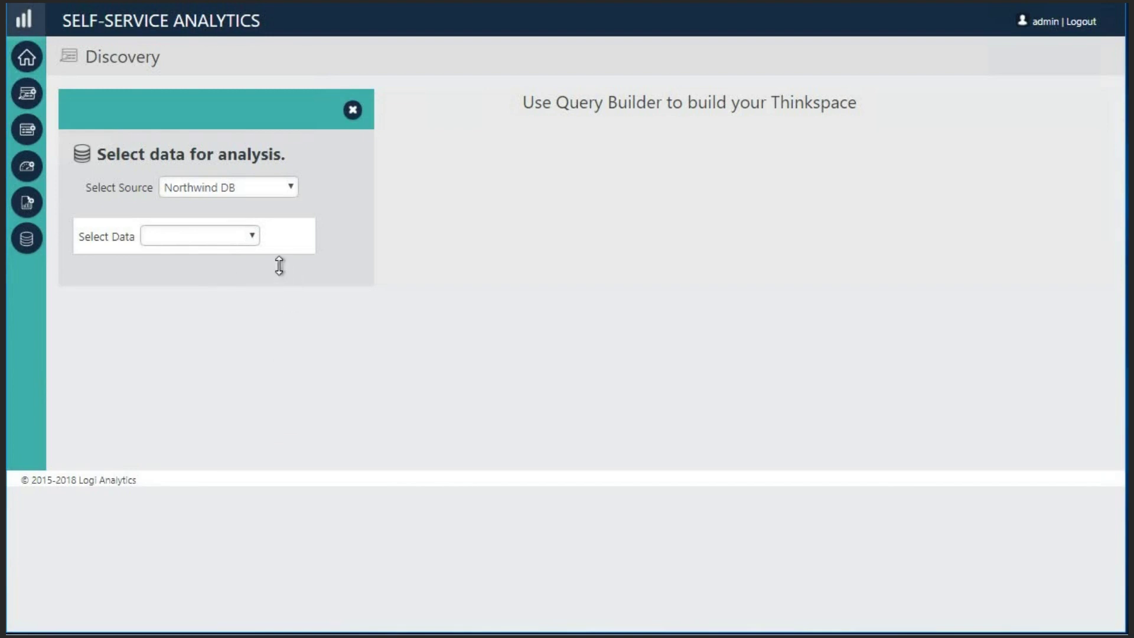
- Select the Orders table from Northwind DB and apply its column selection
{"action": "left_click", "coordinate": [244, 237]}
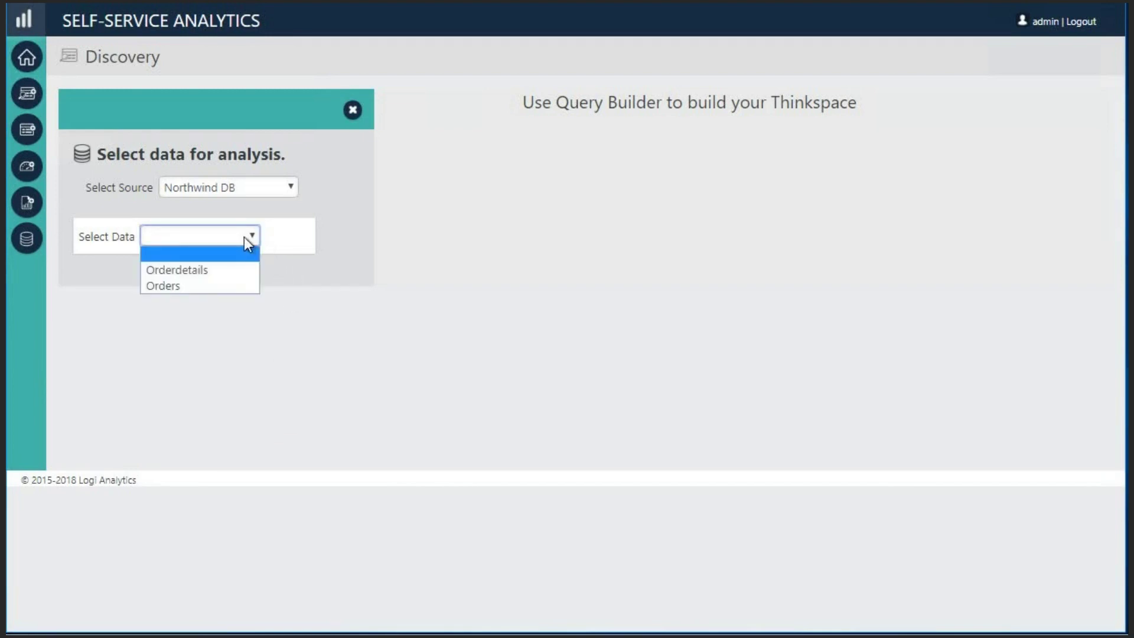
{"action": "left_click", "coordinate": [194, 285]}
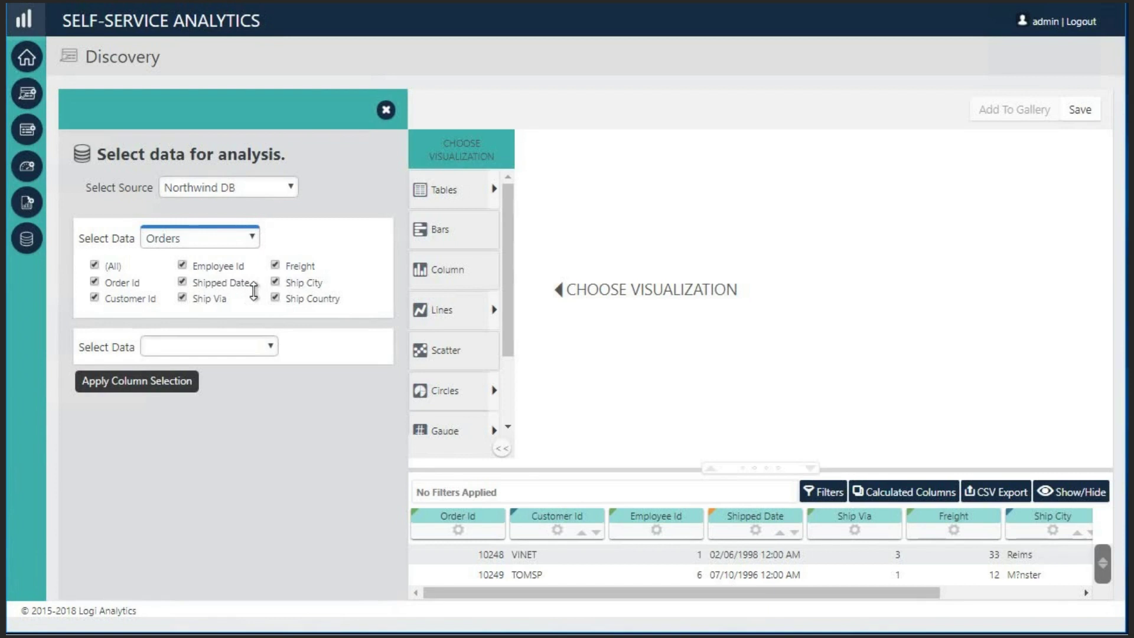
{"action": "left_click", "coordinate": [167, 381]}
- Collapse the data selection panel, reopen it, then close it again
{"action": "left_click", "coordinate": [386, 110]}
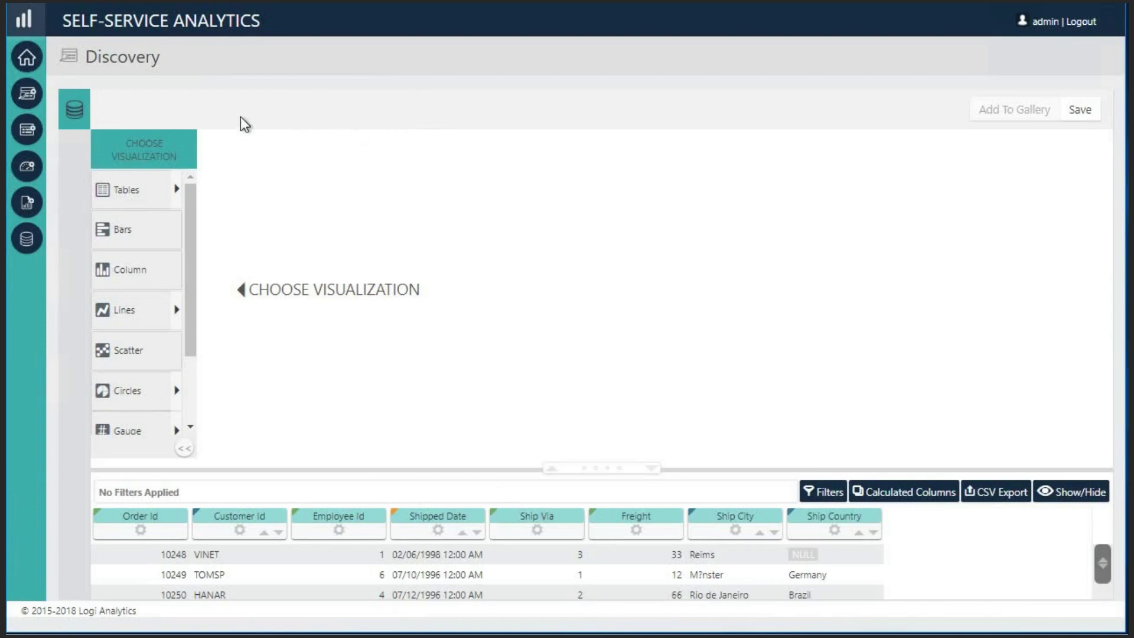
{"action": "left_click", "coordinate": [75, 112]}
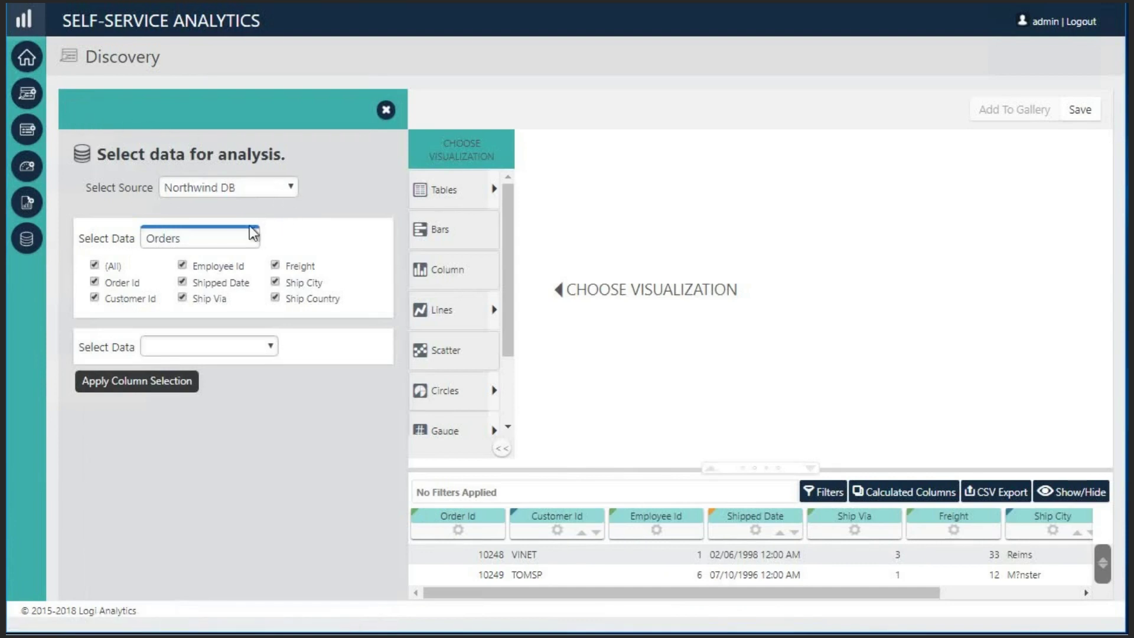
{"action": "left_click", "coordinate": [386, 110]}
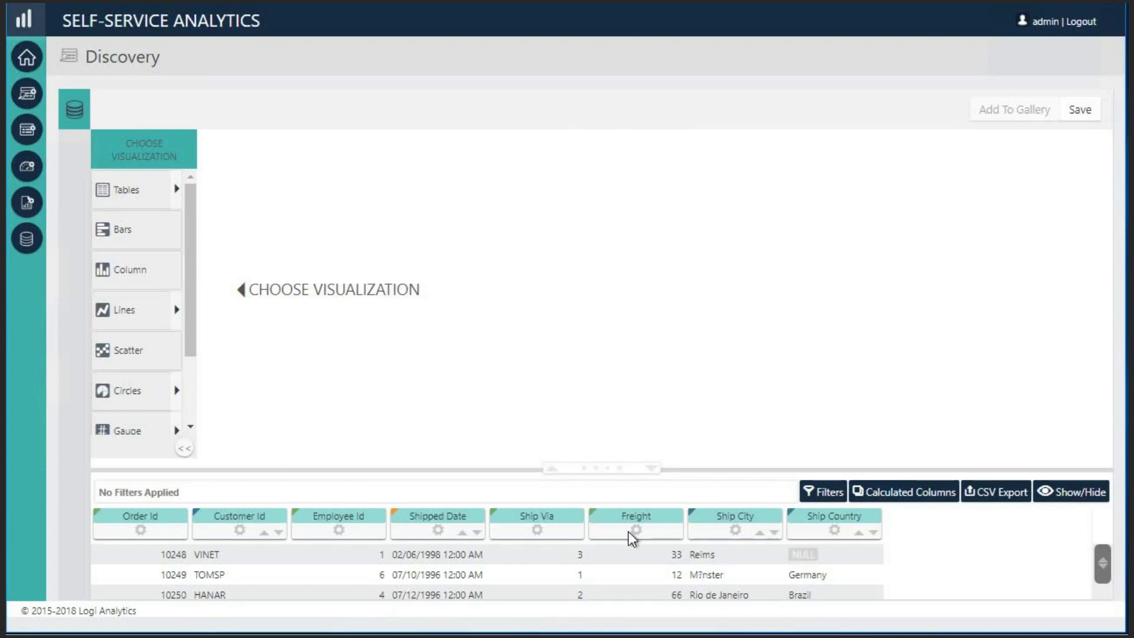
{"action": "scroll", "coordinate": [627, 535], "scroll_direction": "down", "scroll_amount": 15}
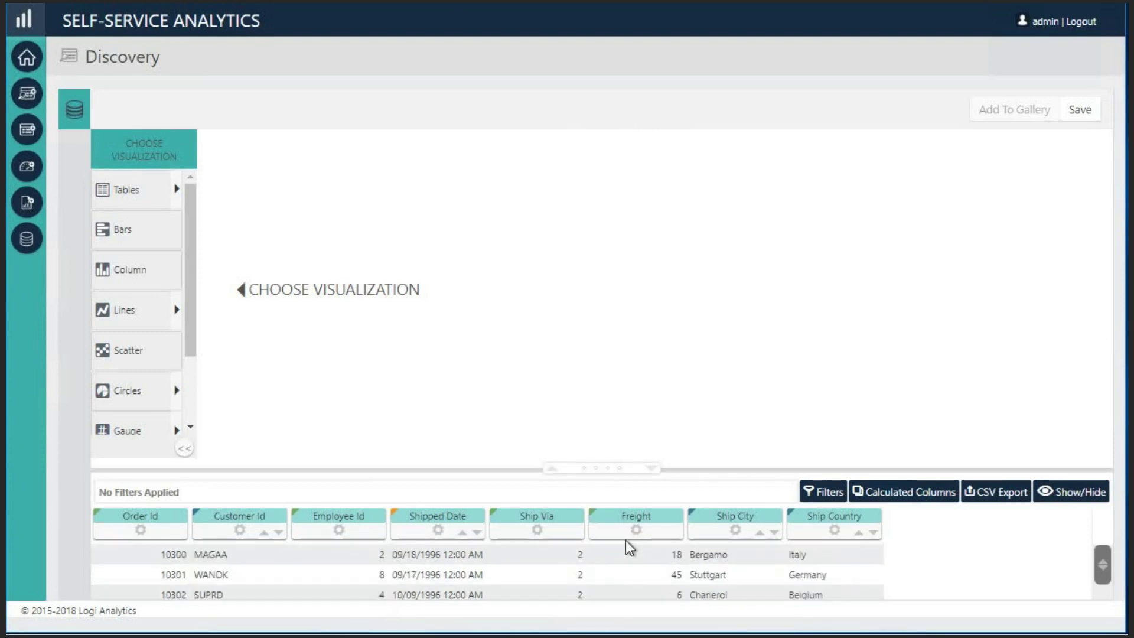
{"action": "scroll", "coordinate": [626, 539], "scroll_direction": "down", "scroll_amount": 10}
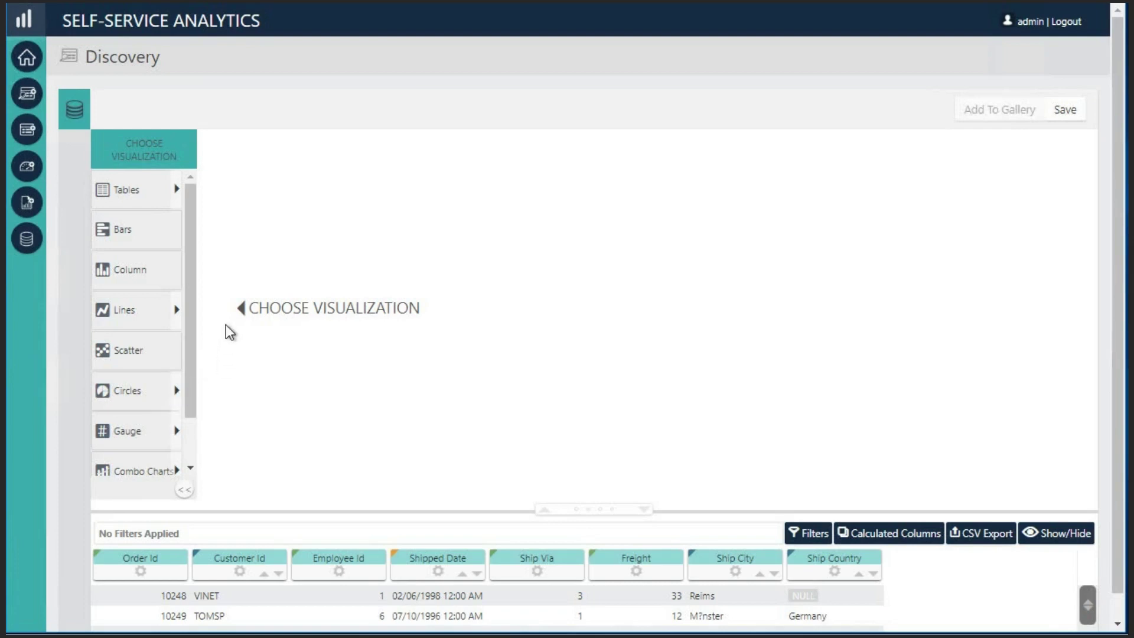
{"action": "scroll", "coordinate": [183, 287], "scroll_direction": "down", "scroll_amount": 1}
{"action": "scroll", "coordinate": [188, 324], "scroll_direction": "down", "scroll_amount": 2}
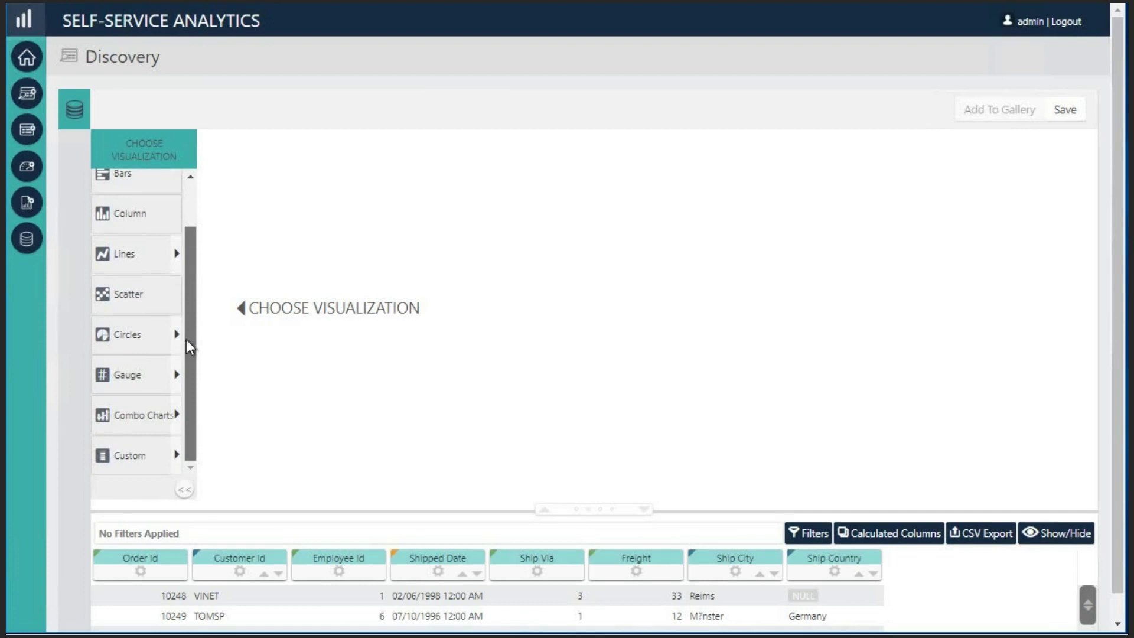
{"action": "scroll", "coordinate": [182, 295], "scroll_direction": "up", "scroll_amount": 2}
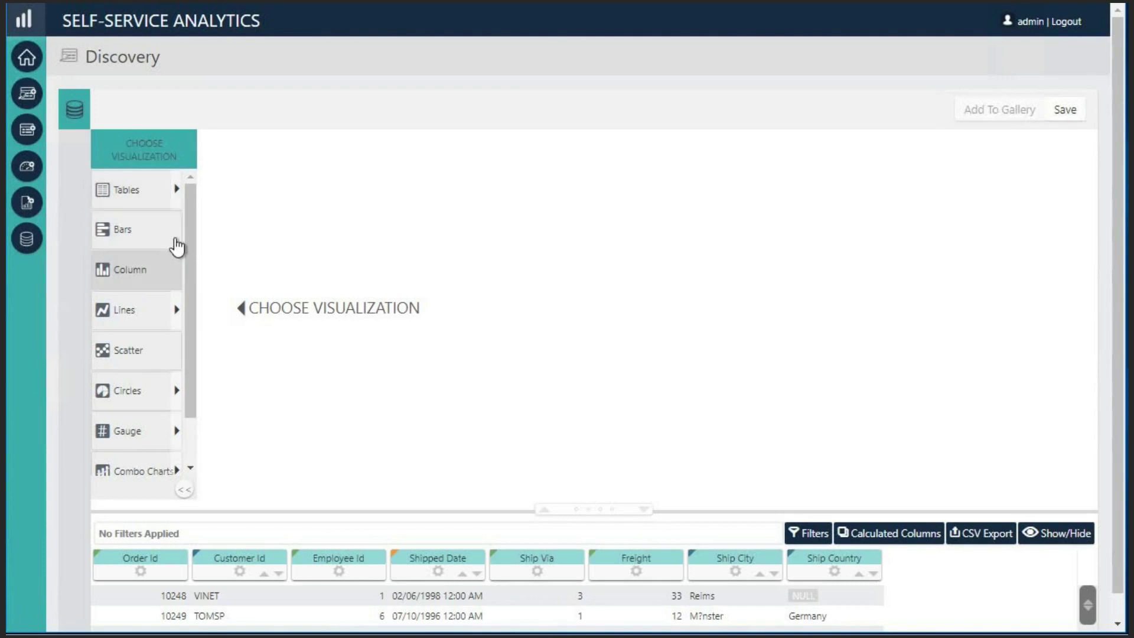
- Pick Column from the Choose Visualization list after viewing the Tables options
{"action": "left_click", "coordinate": [177, 189]}
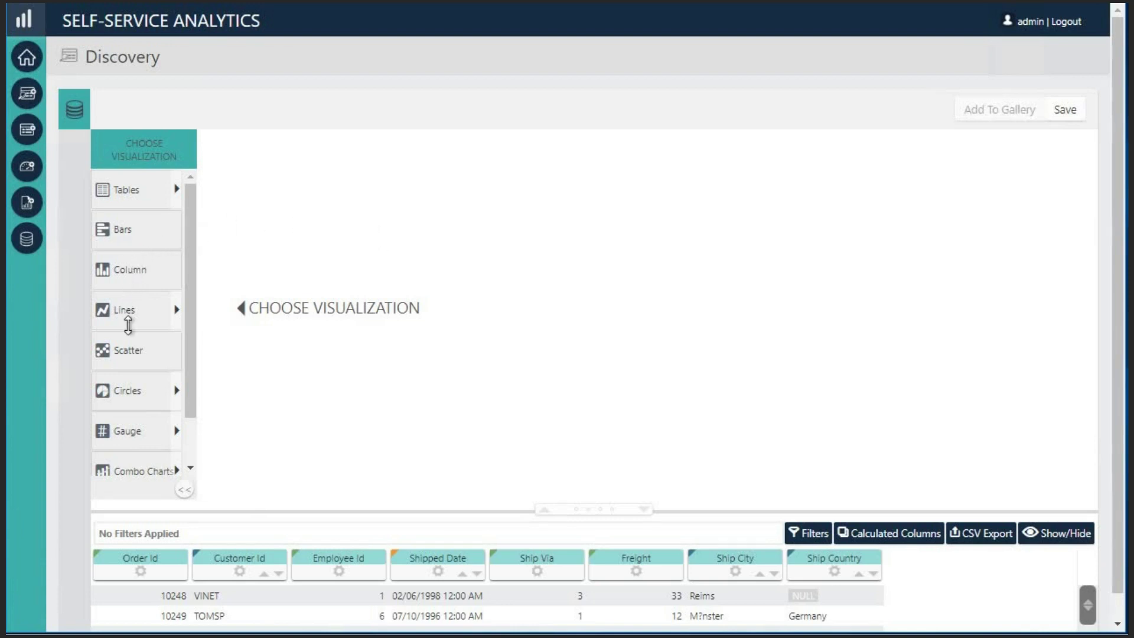
{"action": "left_click", "coordinate": [126, 273]}
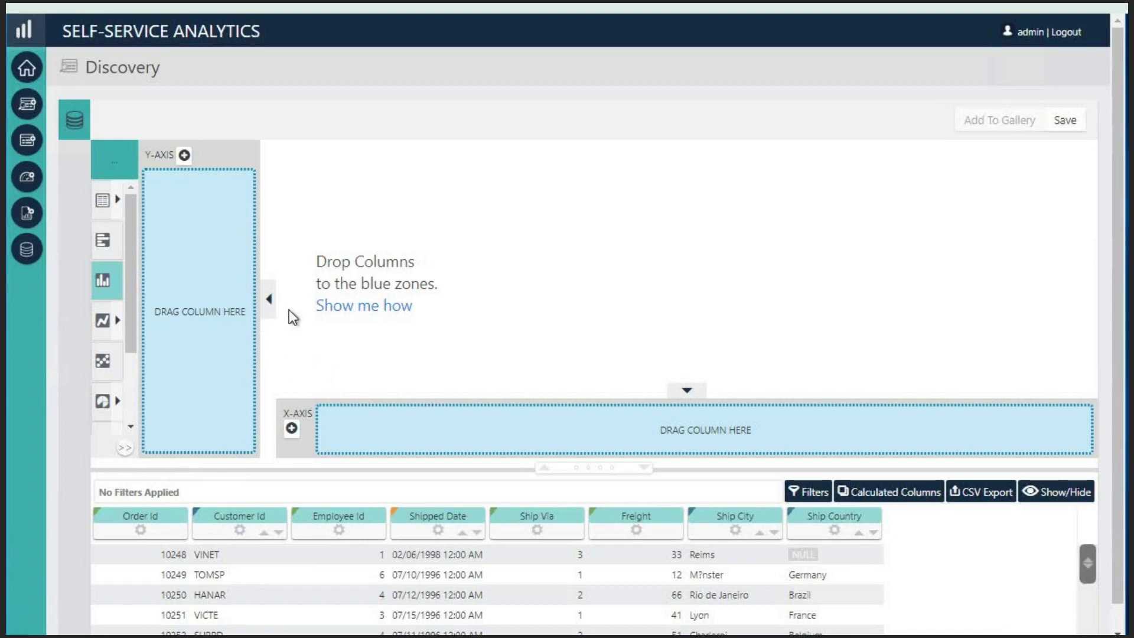
- Drag Order Id onto the Y-axis and Ship Country onto the X-axis
{"action": "left_click_drag", "start_coordinate": [148, 519], "coordinate": [168, 396]}
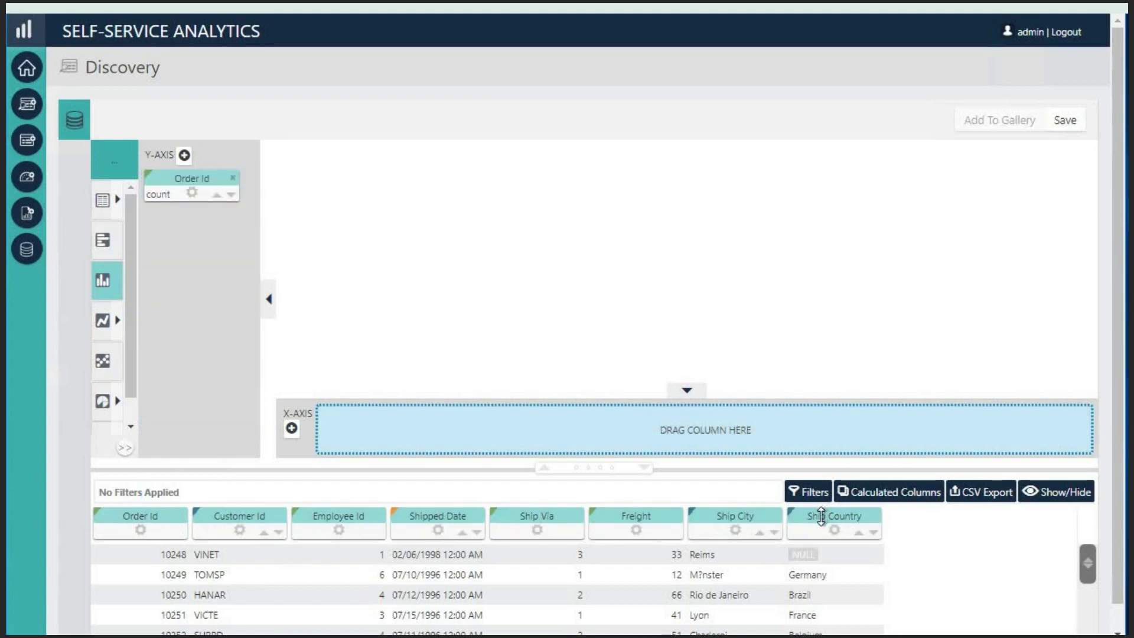
{"action": "left_click_drag", "start_coordinate": [821, 515], "coordinate": [778, 428]}
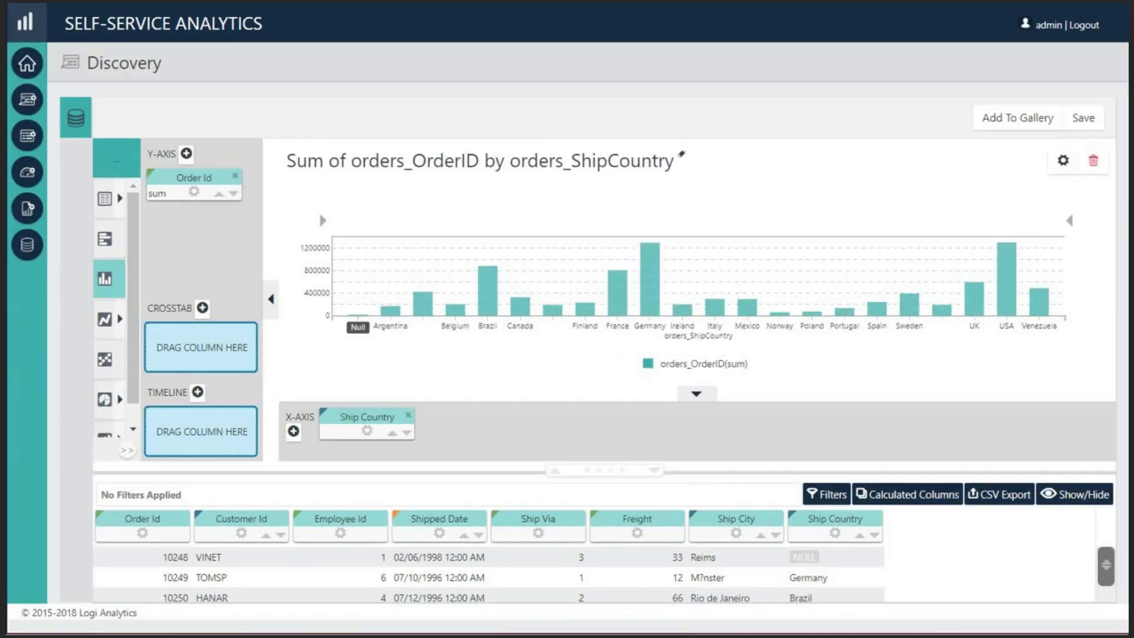
- Delete the chart, start a new Column chart and add orders_OrderID to its Y-axis
{"action": "left_click", "coordinate": [1093, 160]}
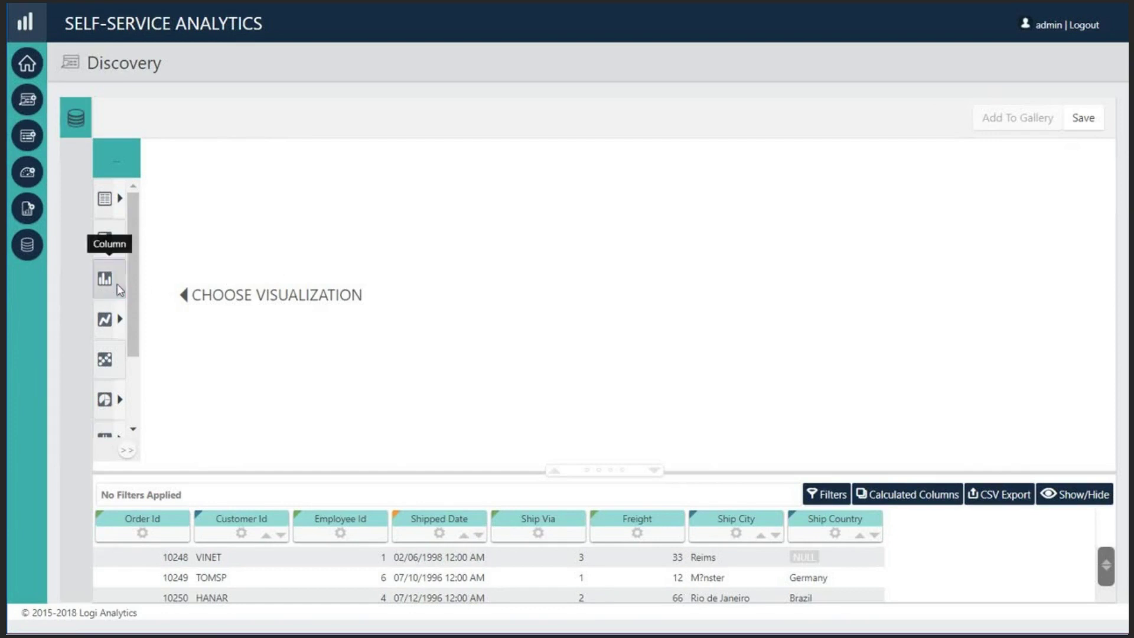
{"action": "left_click", "coordinate": [113, 283]}
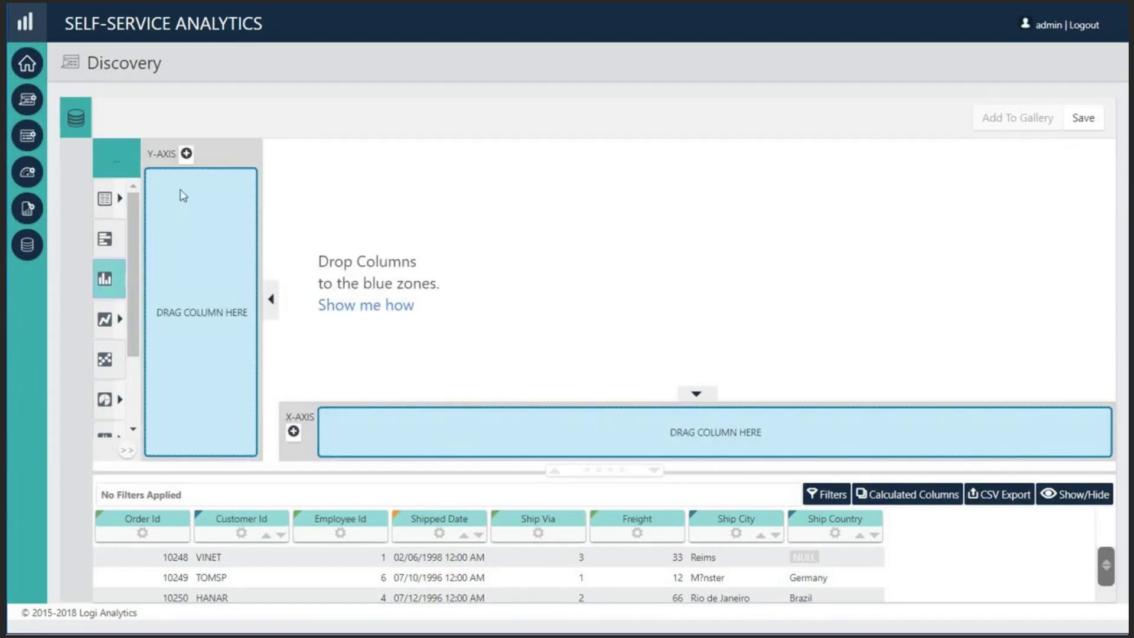
{"action": "left_click", "coordinate": [187, 154]}
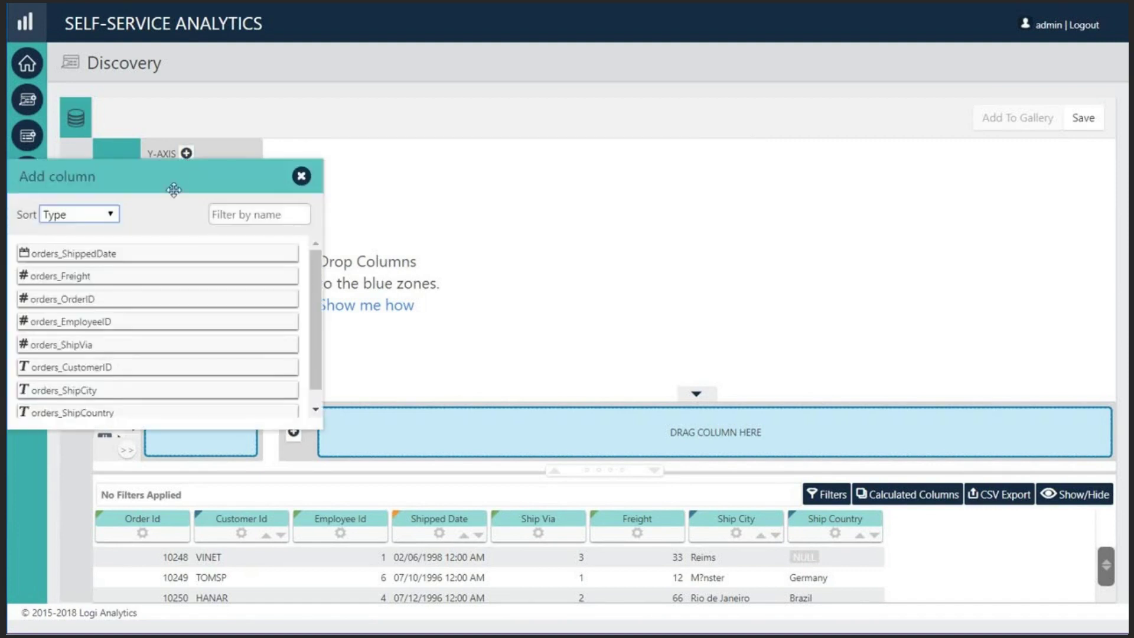
{"action": "left_click", "coordinate": [121, 301]}
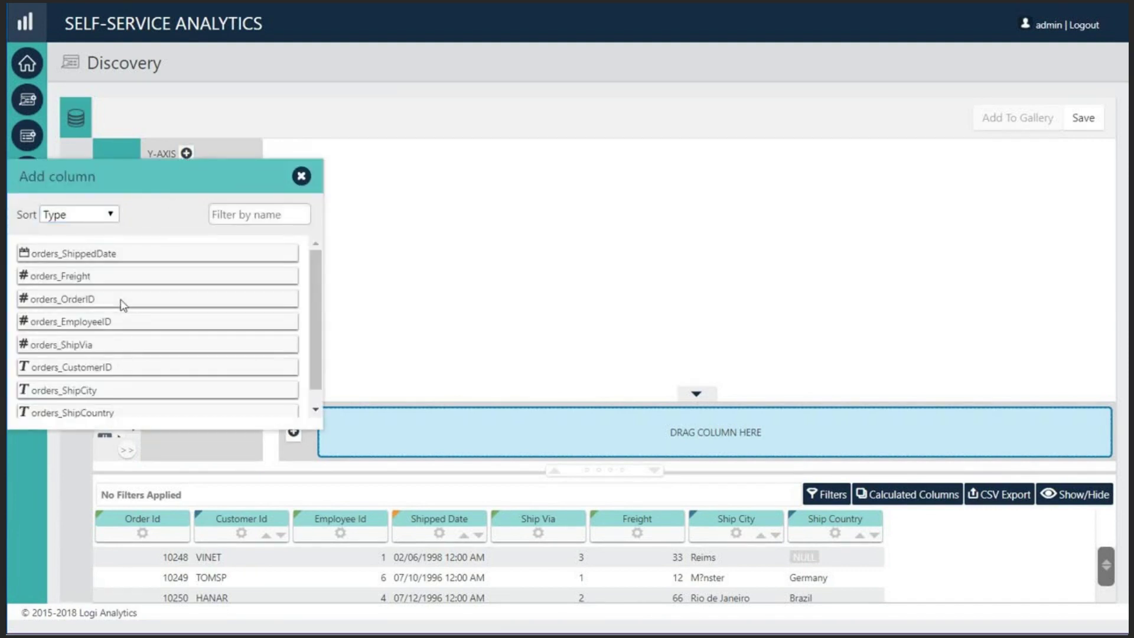
{"action": "left_click", "coordinate": [301, 176]}
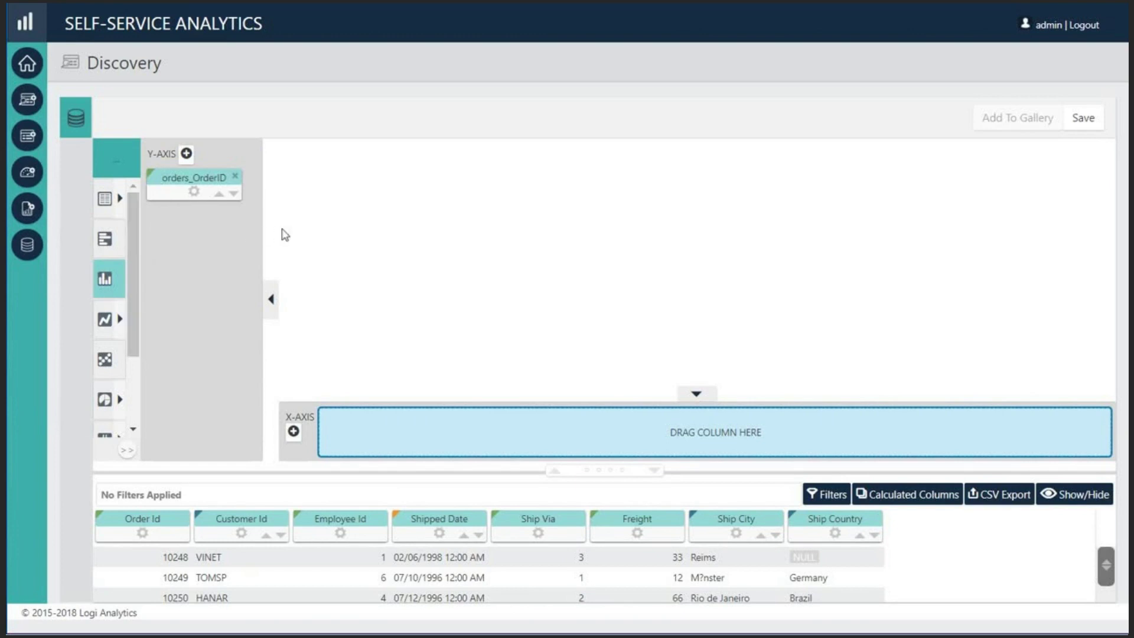
- Add orders_ShipCountry to the X-axis
{"action": "left_click", "coordinate": [293, 432]}
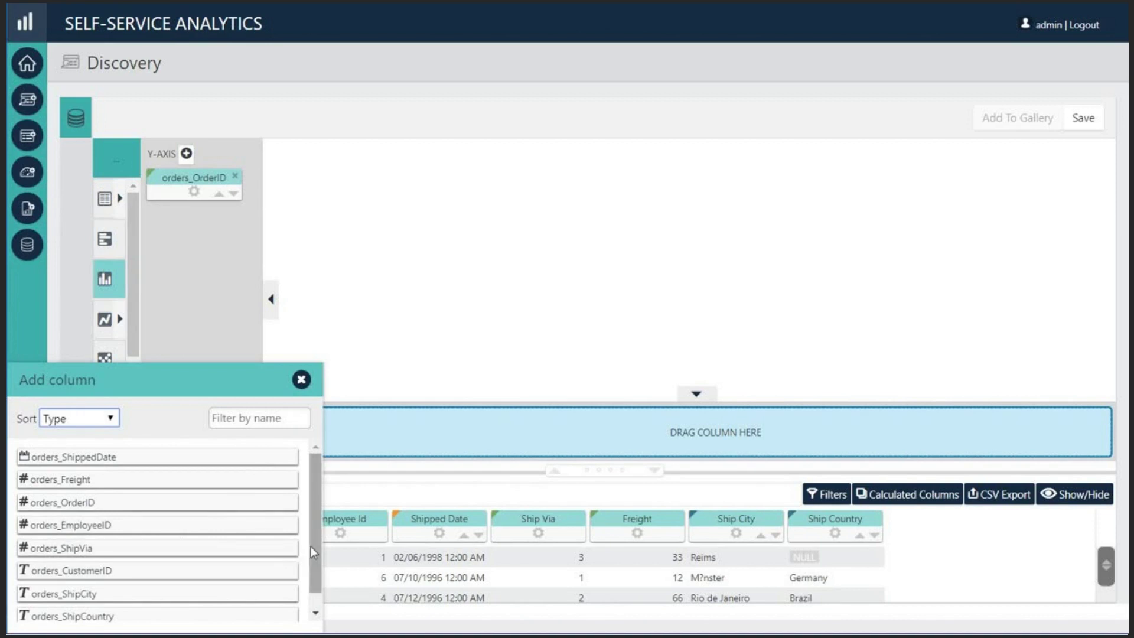
{"action": "scroll", "coordinate": [289, 564], "scroll_direction": "down", "scroll_amount": 1}
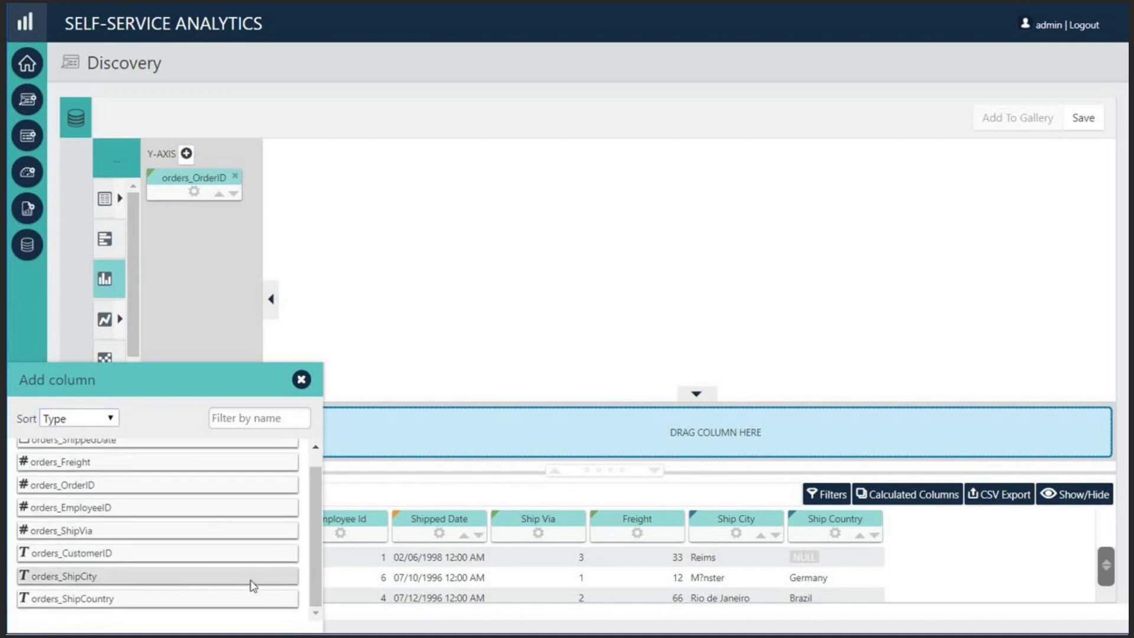
{"action": "left_click", "coordinate": [157, 599]}
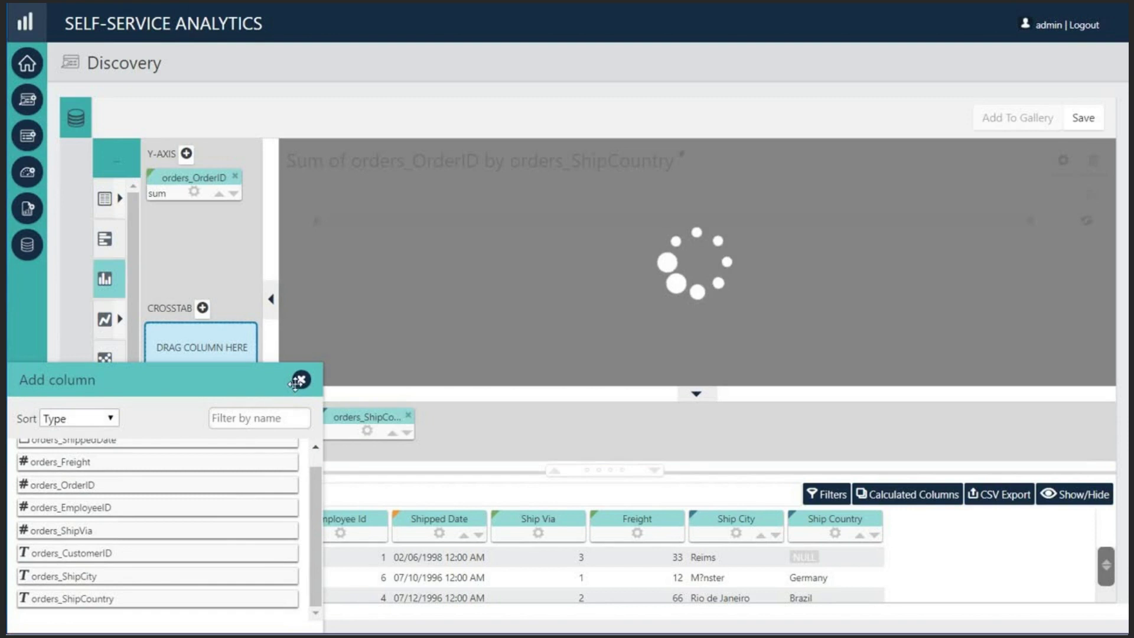
- Close the Add column list
{"action": "left_click", "coordinate": [300, 381]}
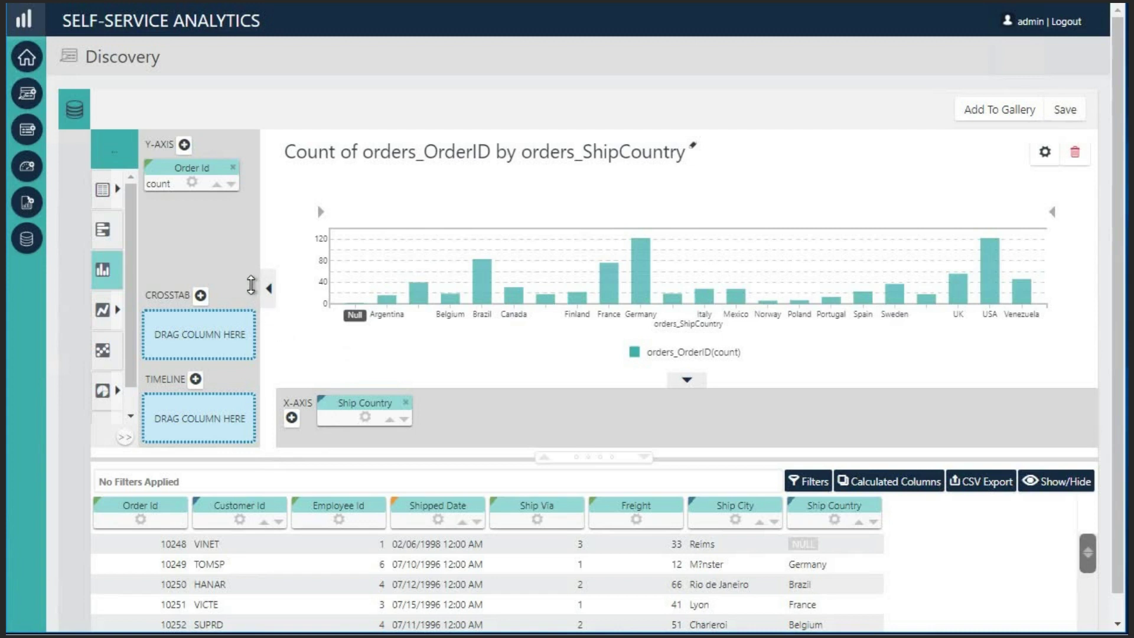
- Preview the chart as lines and as a pie, then return to columns
{"action": "left_click", "coordinate": [104, 311]}
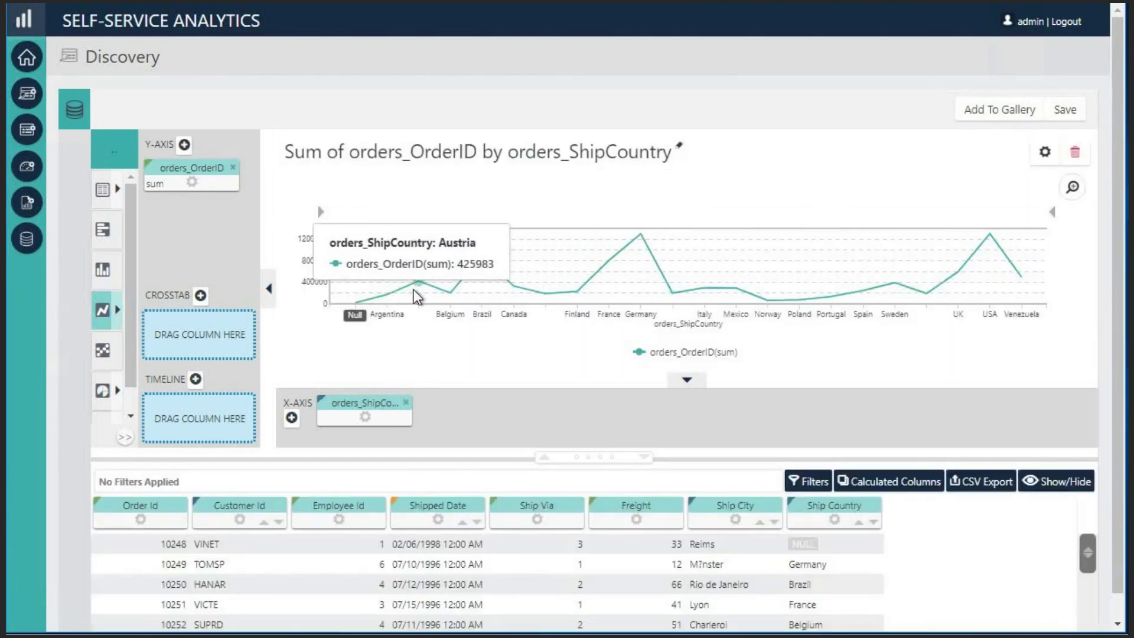
{"action": "left_click", "coordinate": [102, 391]}
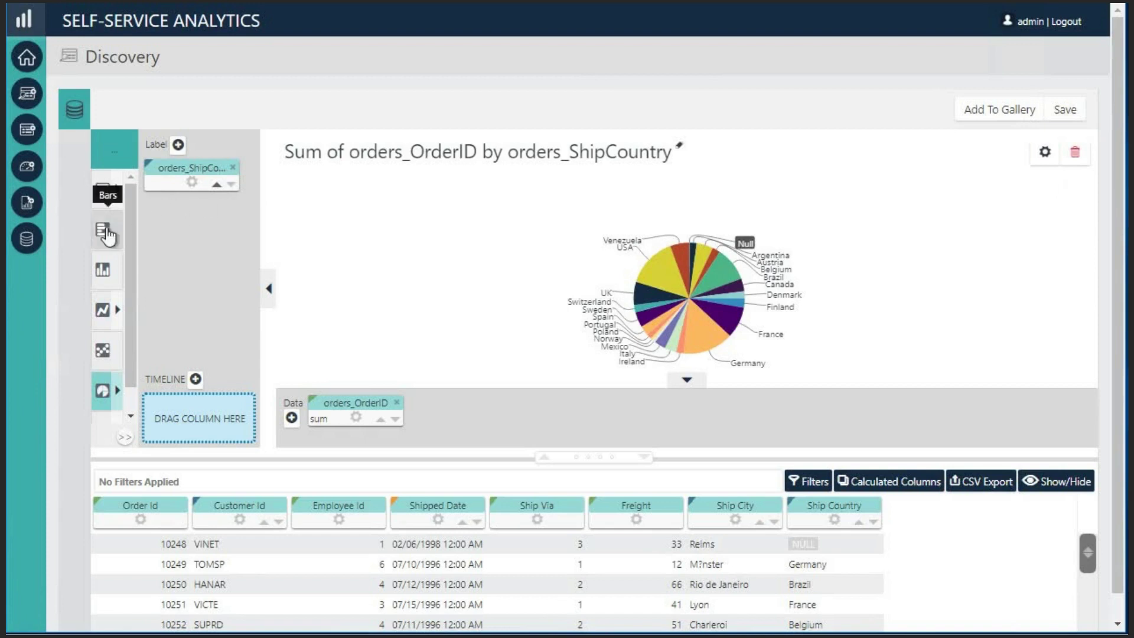
{"action": "left_click", "coordinate": [104, 272]}
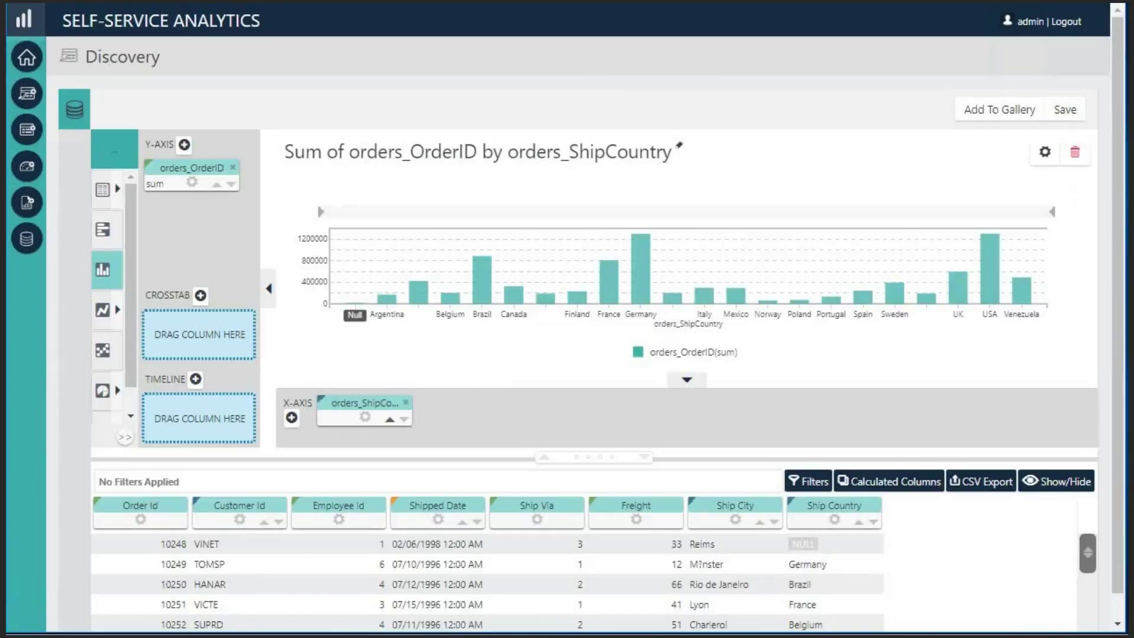
- Toggle the legend off and on, then position it Right (Vertical)
{"action": "left_click", "coordinate": [1044, 155]}
{"action": "left_click_drag", "start_coordinate": [769, 165], "coordinate": [653, 76]}
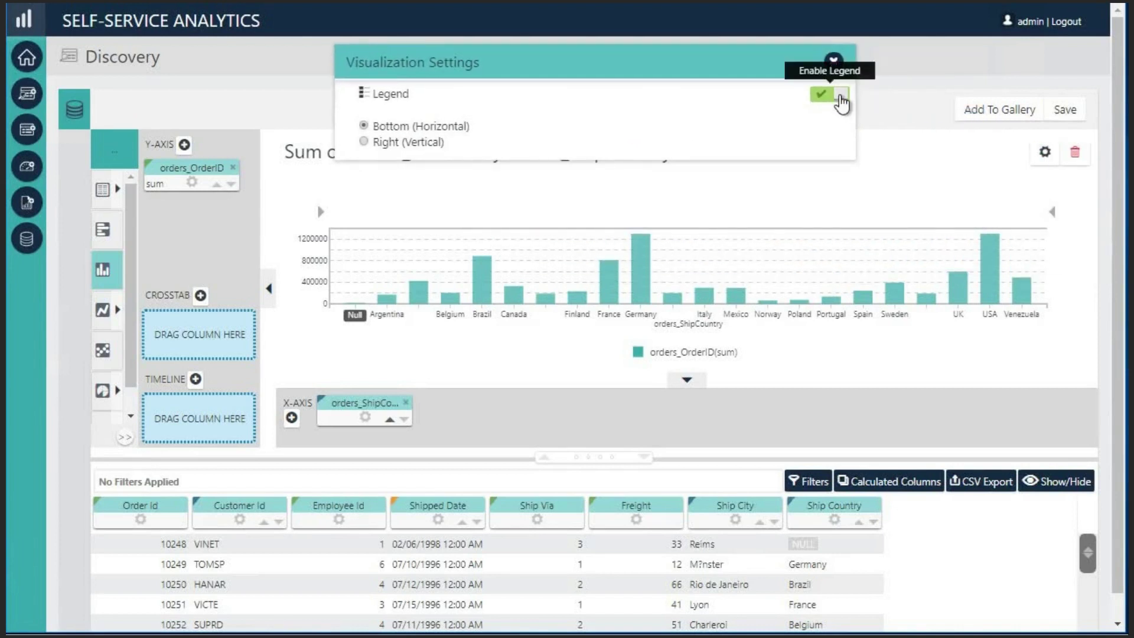
{"action": "left_click", "coordinate": [839, 97]}
{"action": "left_click", "coordinate": [839, 95]}
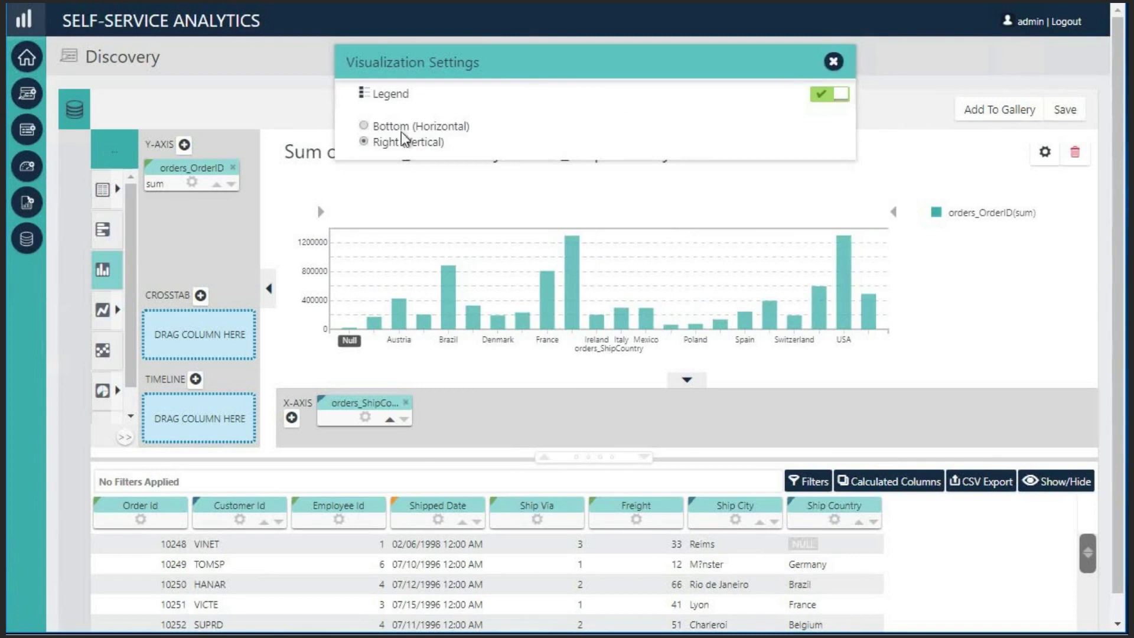
{"action": "left_click", "coordinate": [364, 126]}
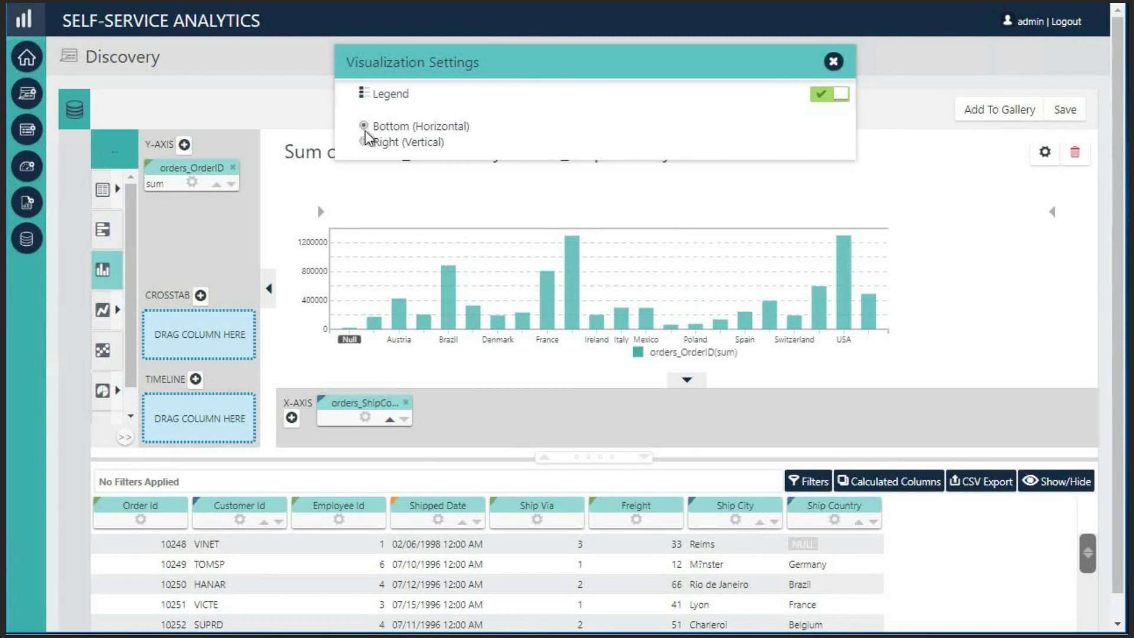
{"action": "left_click", "coordinate": [364, 141]}
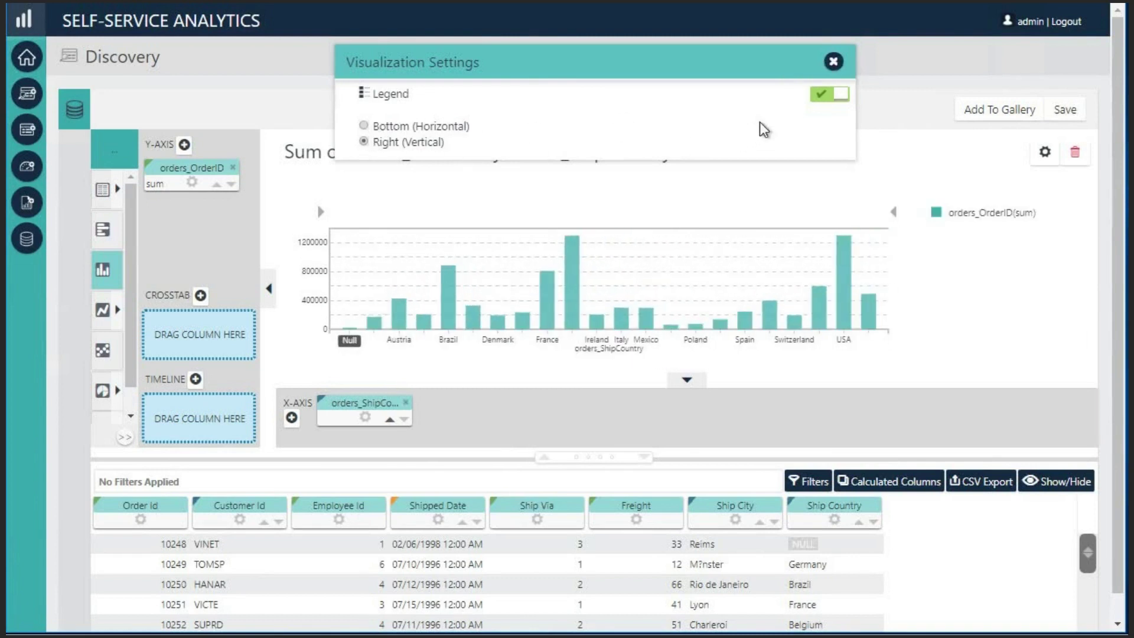
{"action": "left_click", "coordinate": [833, 61]}
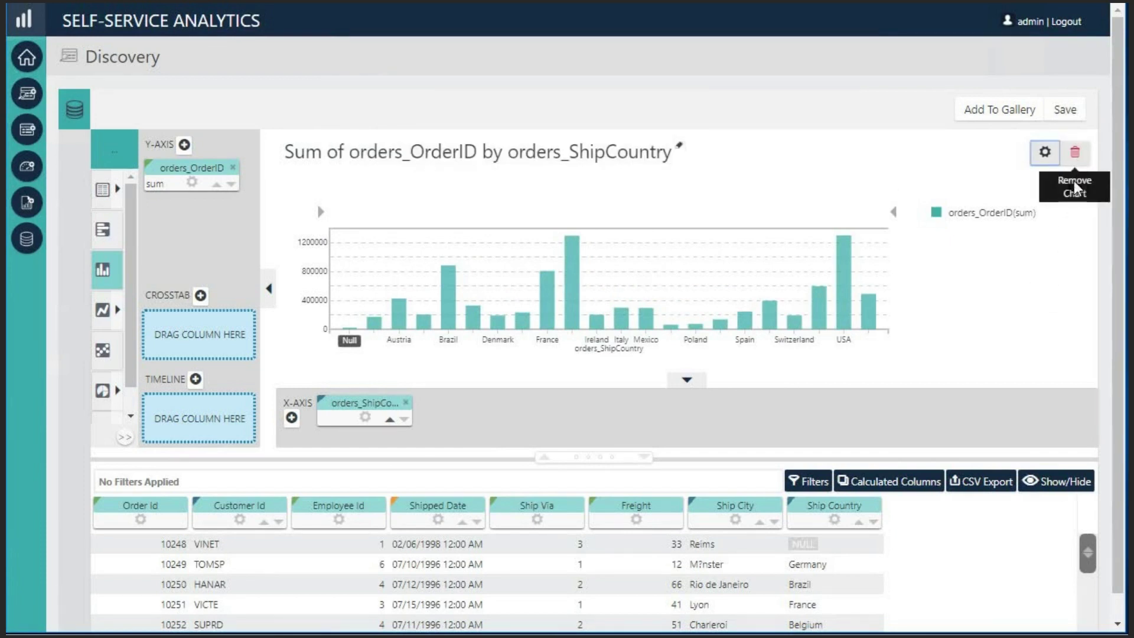
{"action": "mouse_move", "coordinate": [1074, 195]}
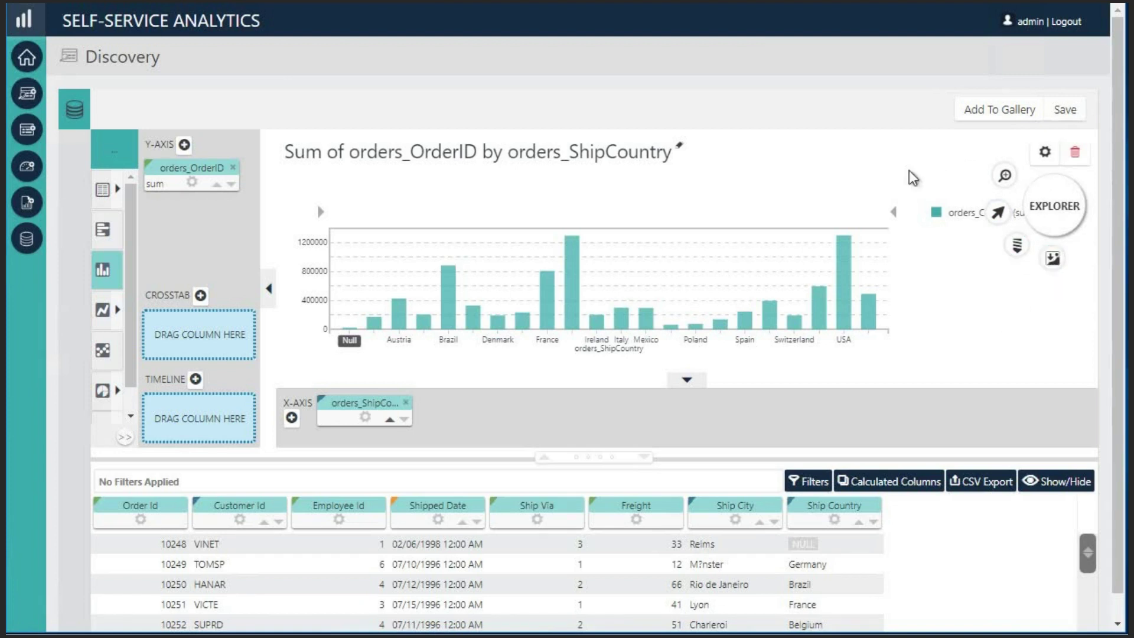
{"action": "left_click", "coordinate": [1005, 175]}
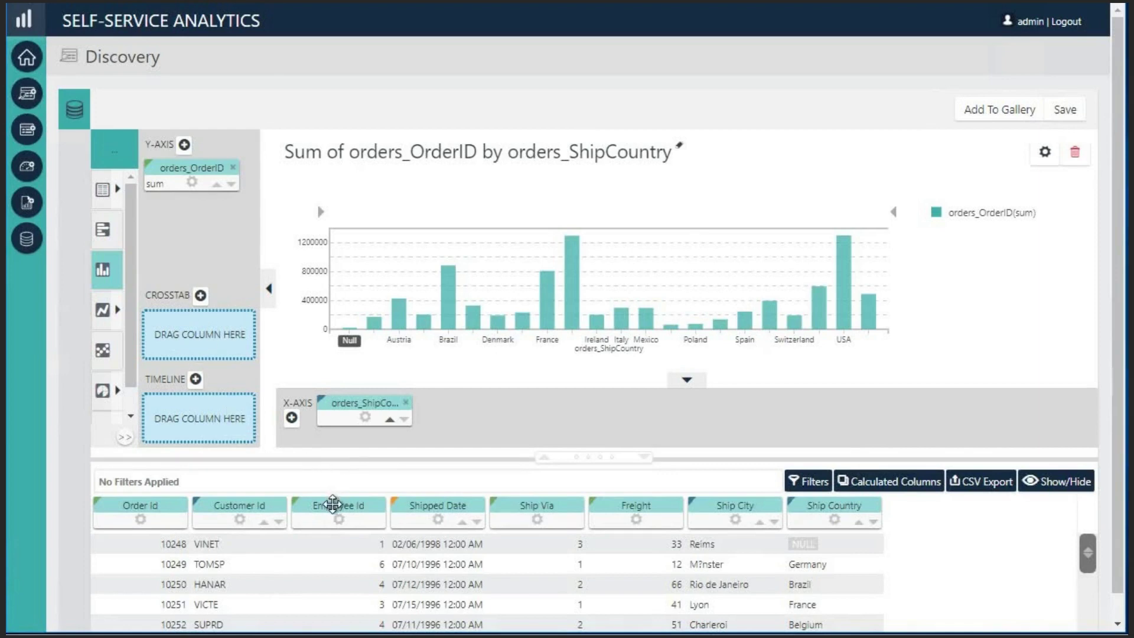
{"action": "left_click_drag", "start_coordinate": [332, 503], "coordinate": [189, 317]}
{"action": "left_click_drag", "start_coordinate": [635, 506], "coordinate": [198, 342]}
{"action": "left_click", "coordinate": [268, 289]}
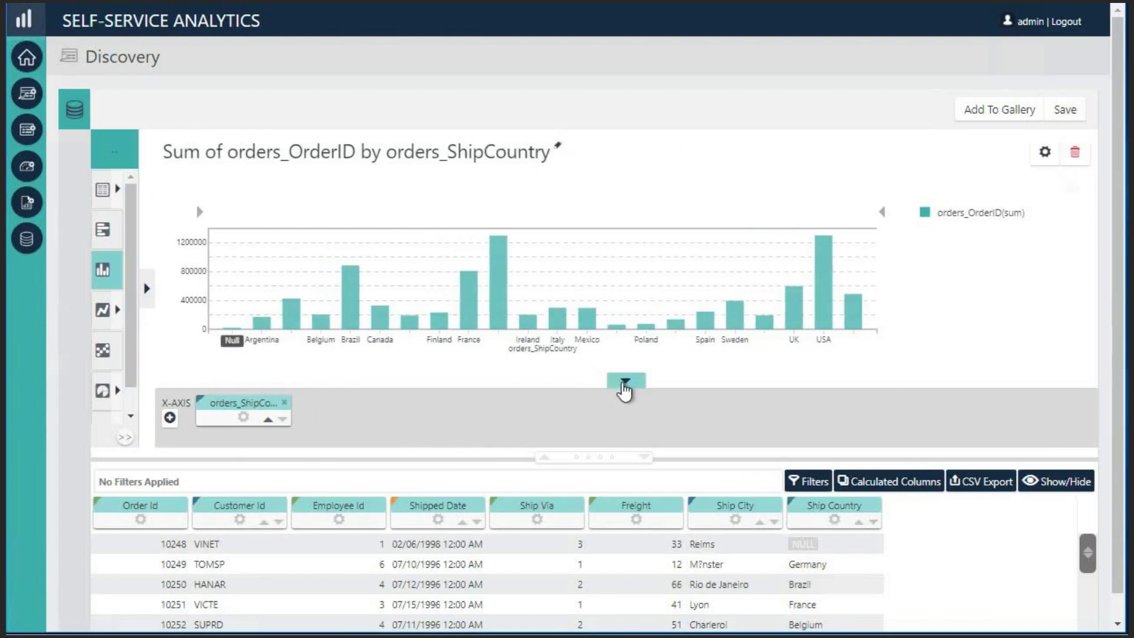
{"action": "left_click", "coordinate": [624, 382]}
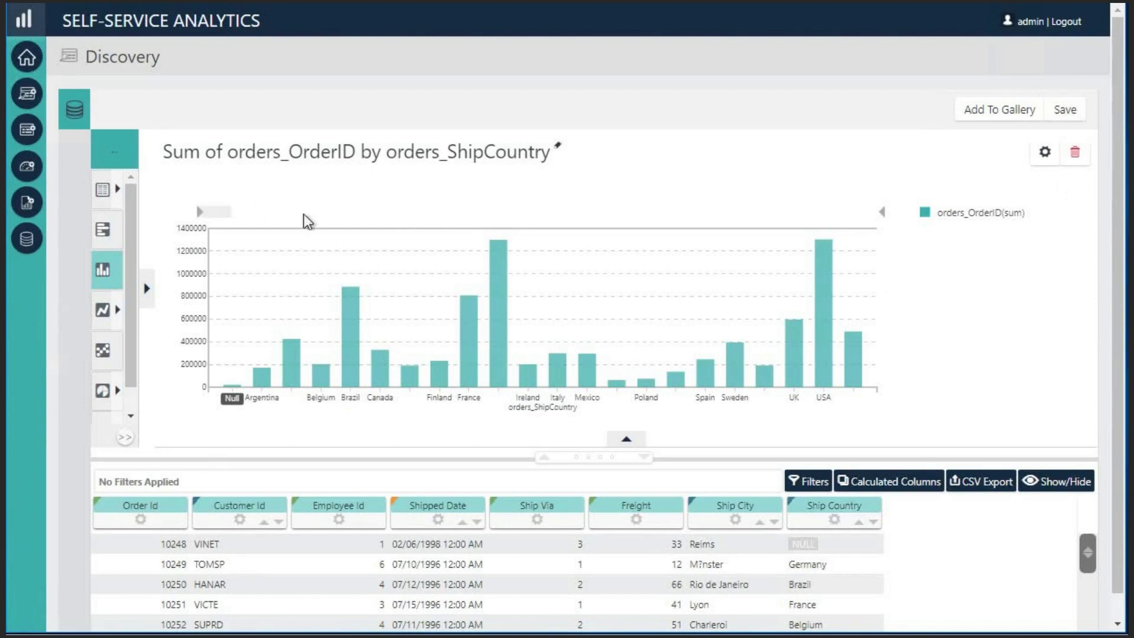
{"action": "left_click", "coordinate": [150, 289]}
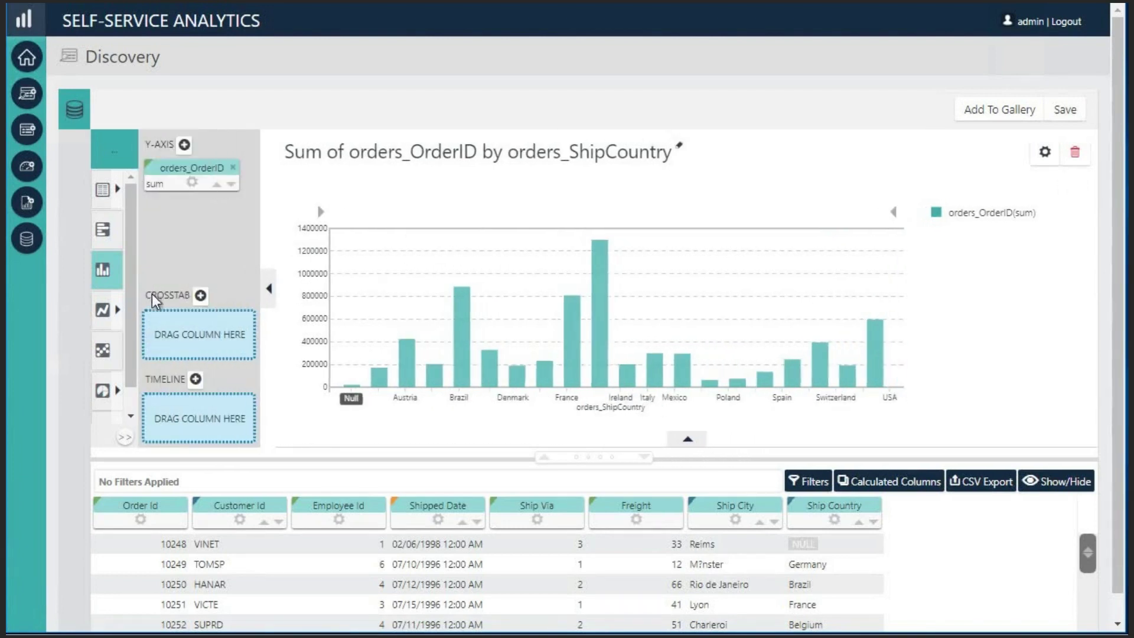
{"action": "left_click", "coordinate": [685, 441]}
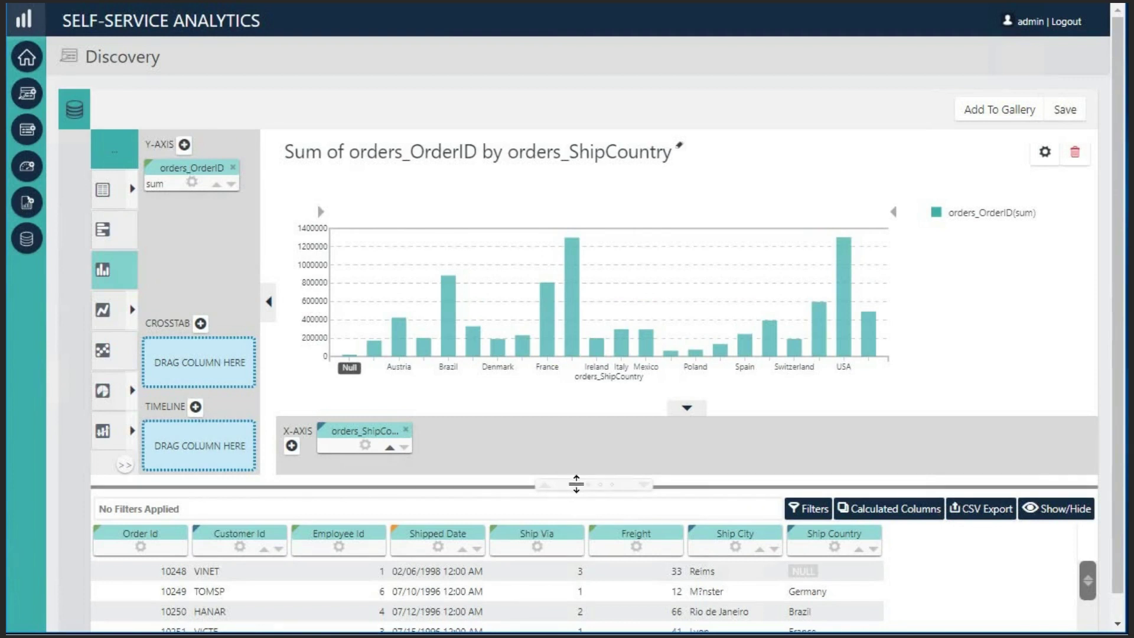
- Drag the chart/table splitter up and down, leaving the chart short for about nine table rows
{"action": "left_click_drag", "start_coordinate": [575, 483], "coordinate": [562, 237]}
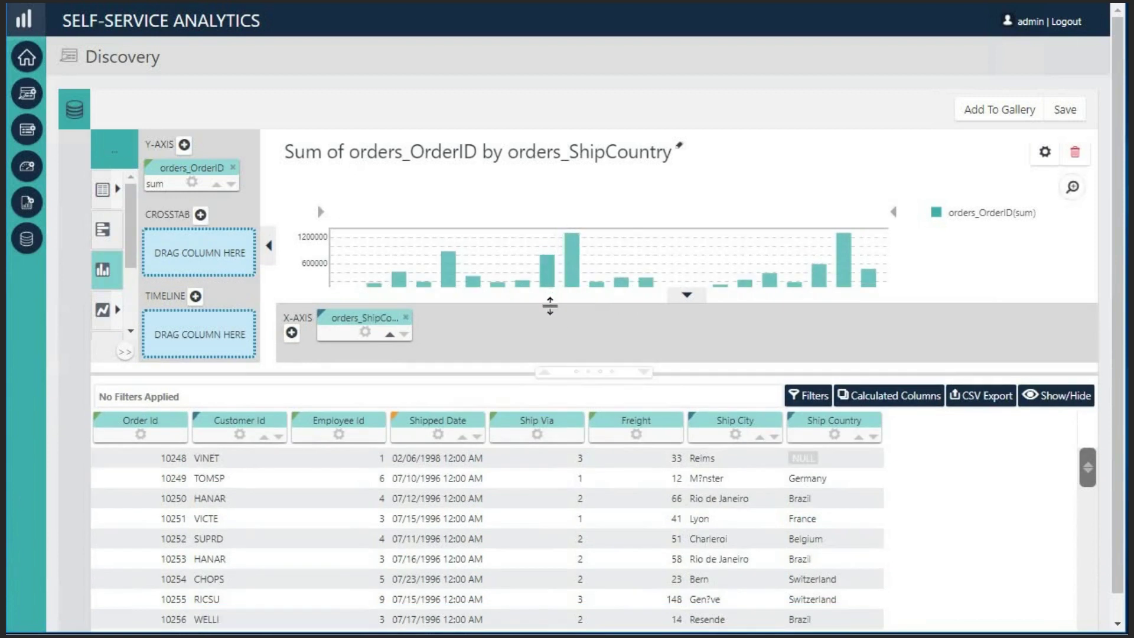
{"action": "left_click_drag", "start_coordinate": [542, 371], "coordinate": [512, 550]}
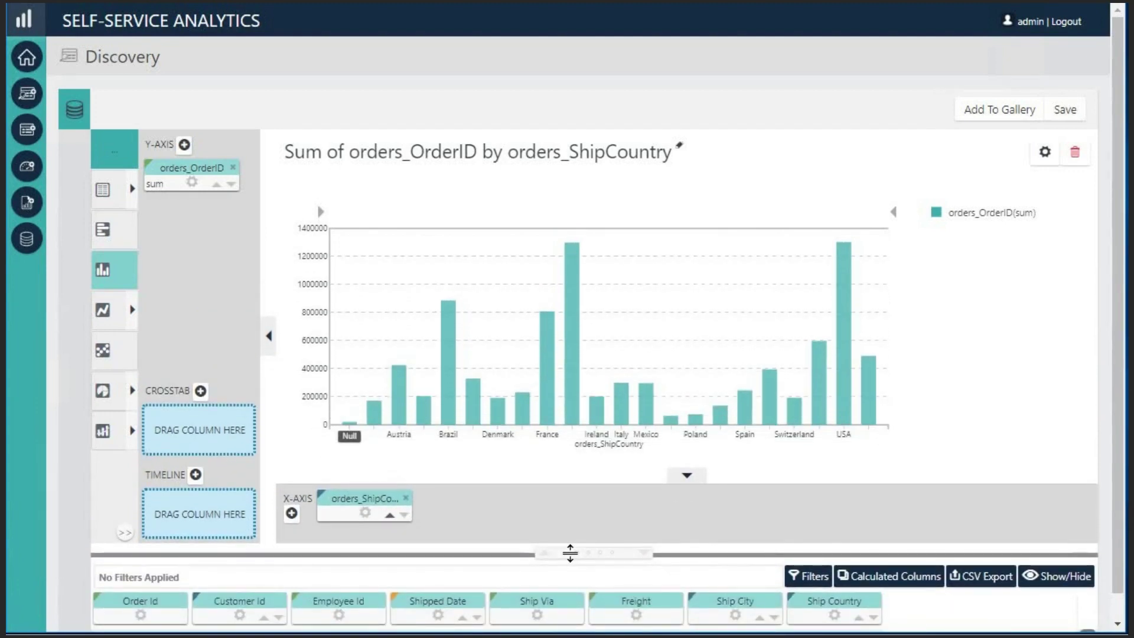
{"action": "left_click_drag", "start_coordinate": [570, 553], "coordinate": [577, 293]}
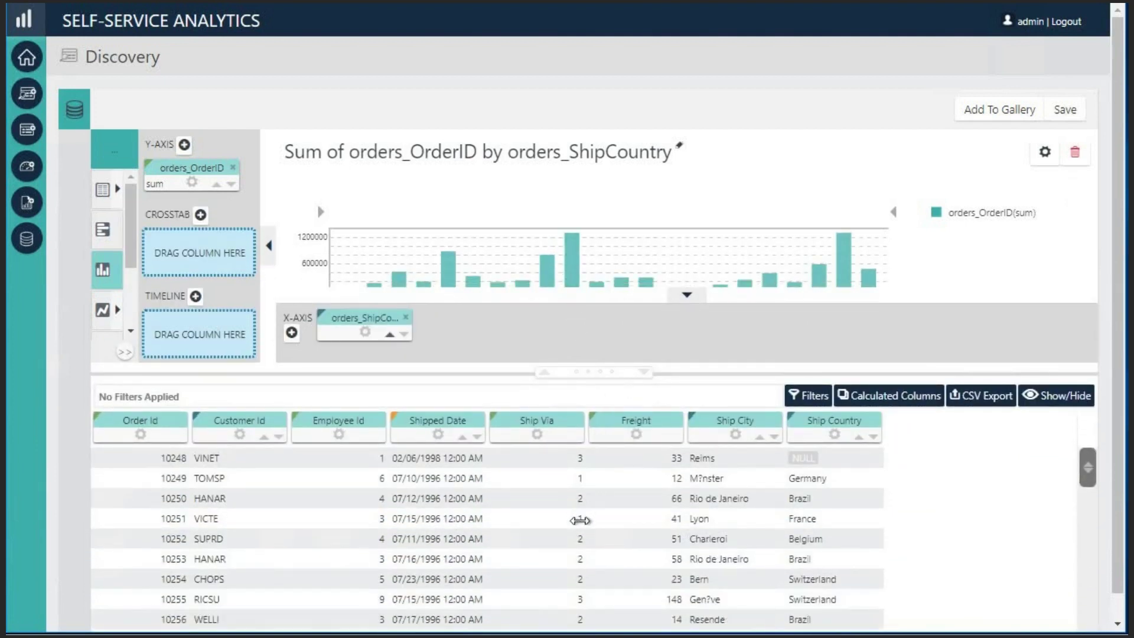
{"action": "left_click_drag", "start_coordinate": [572, 371], "coordinate": [554, 623]}
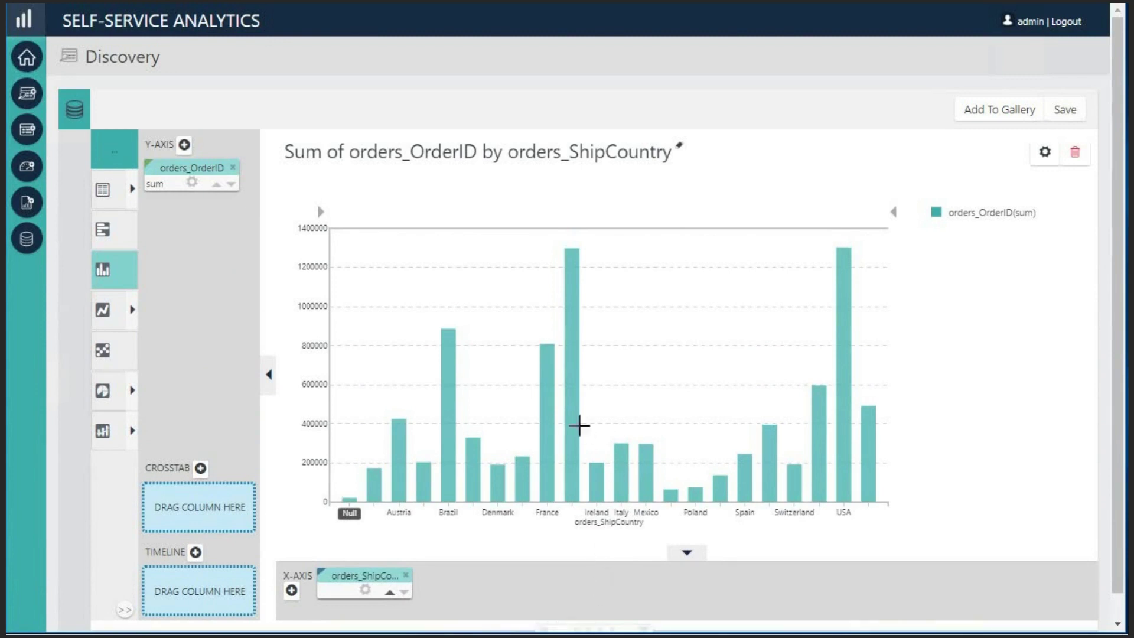
{"action": "left_click_drag", "start_coordinate": [600, 628], "coordinate": [587, 282]}
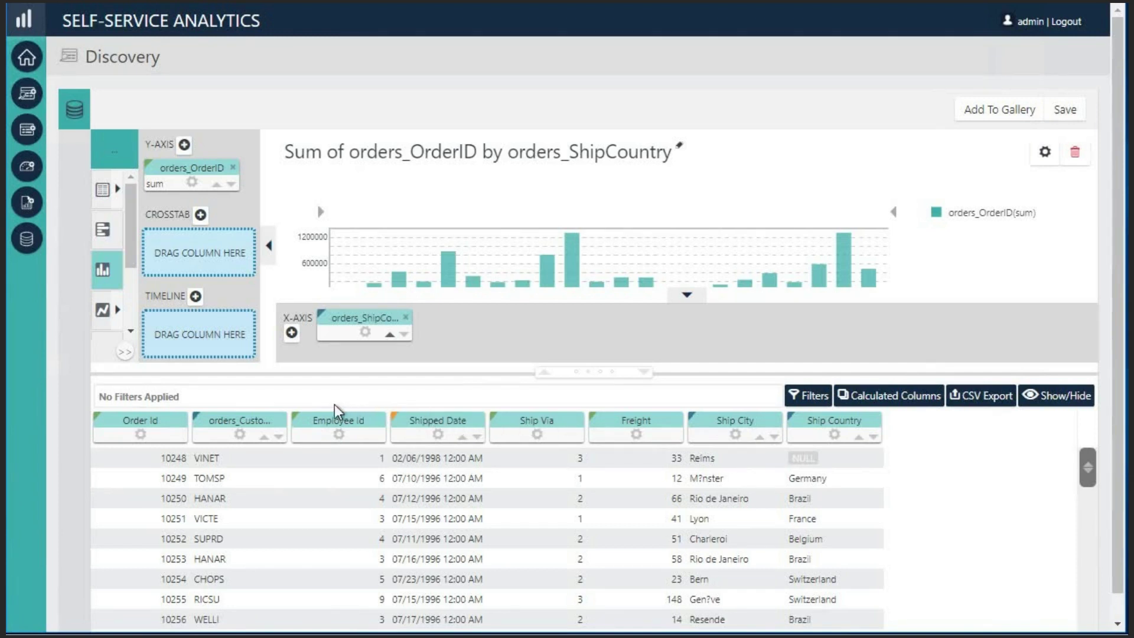
{"action": "left_click", "coordinate": [240, 434]}
{"action": "left_click_drag", "start_coordinate": [253, 454], "coordinate": [322, 262]}
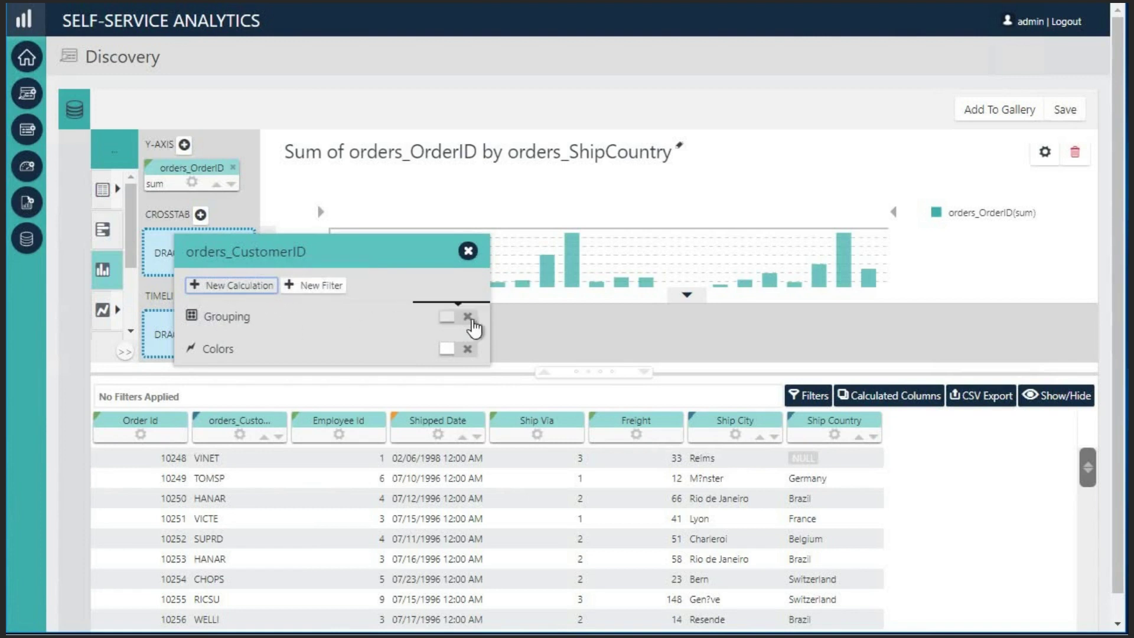
{"action": "left_click", "coordinate": [468, 252]}
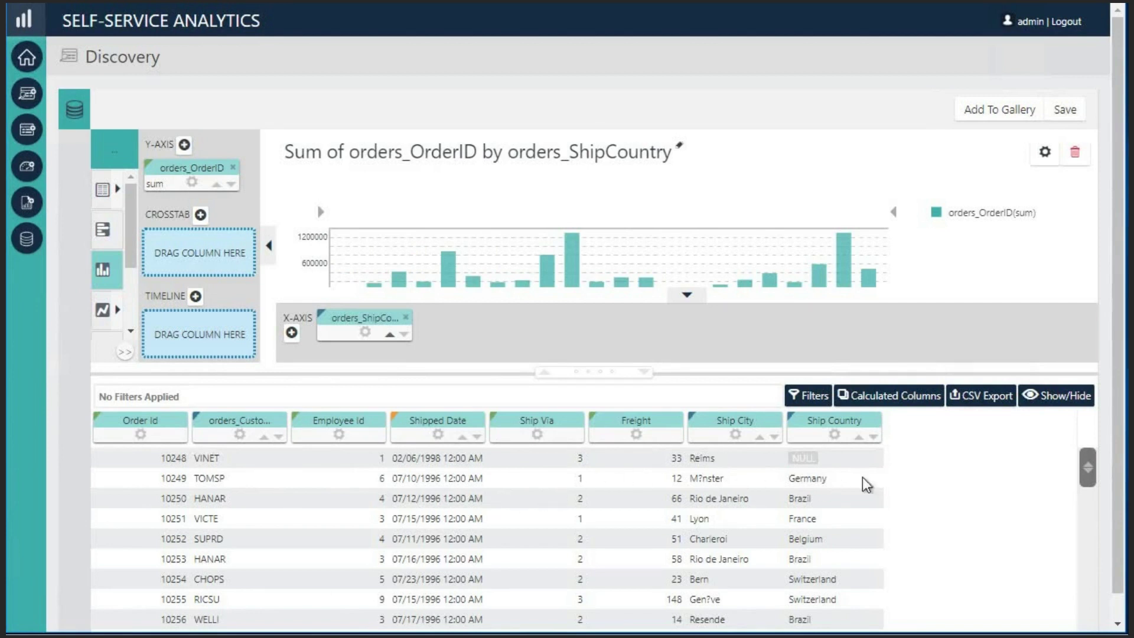
{"action": "mouse_move", "coordinate": [1087, 466]}
{"action": "mouse_move", "coordinate": [1088, 477]}
{"action": "left_mouse_down"}
{"action": "mouse_move", "coordinate": [1080, 592]}
{"action": "mouse_move", "coordinate": [1082, 465]}
{"action": "left_mouse_up"}
{"action": "left_click", "coordinate": [72, 111]}
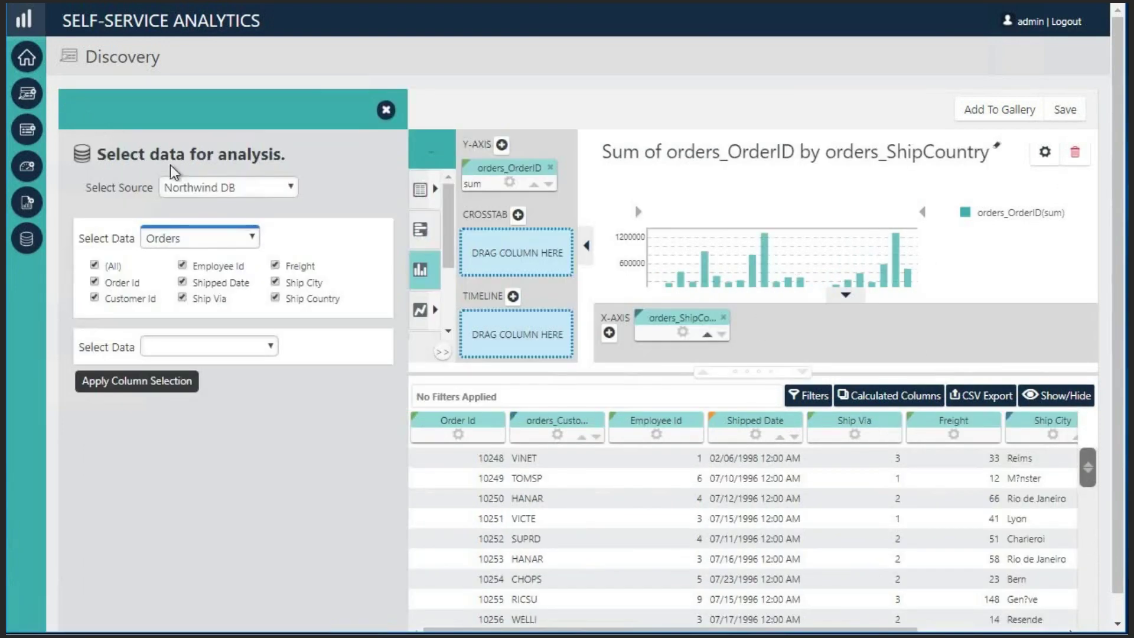
{"action": "left_click", "coordinate": [272, 348]}
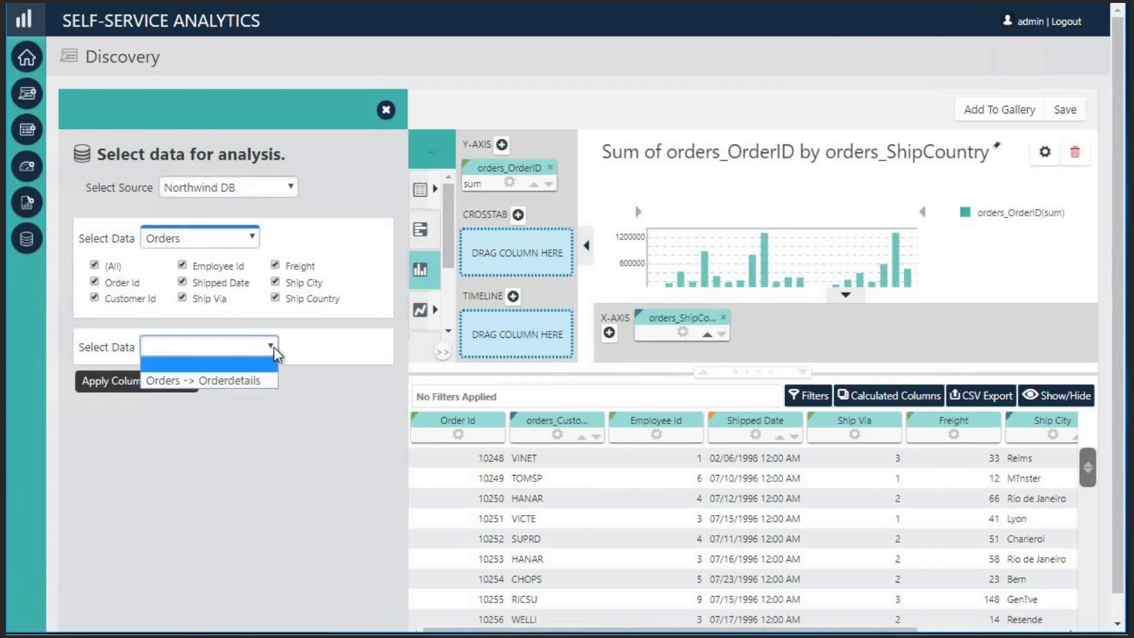
{"action": "left_click", "coordinate": [257, 426]}
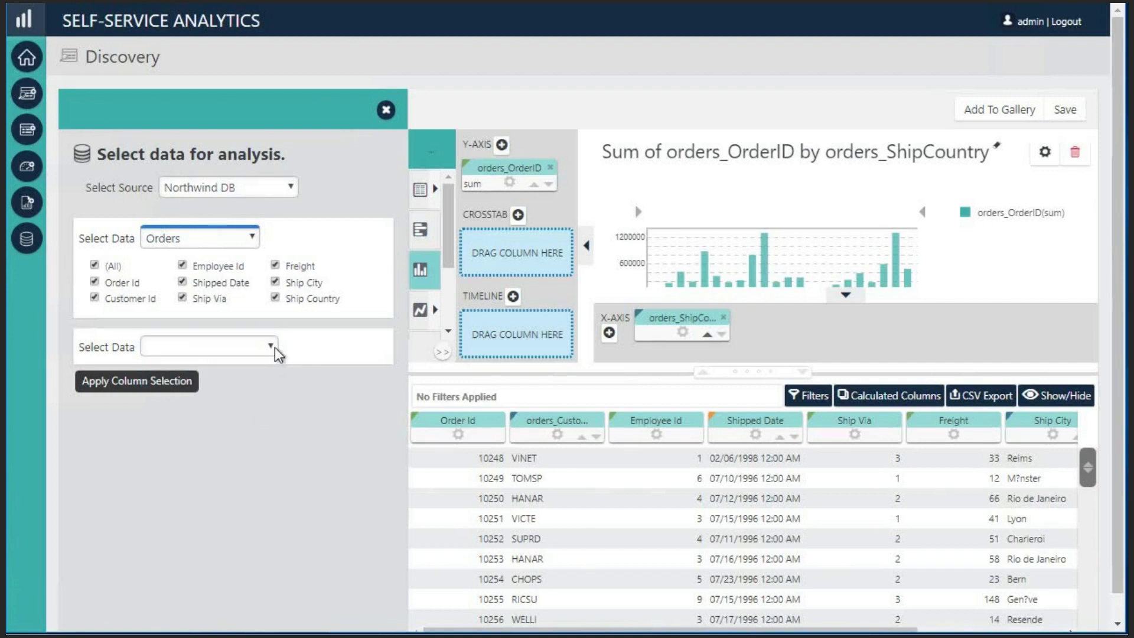
{"action": "left_click", "coordinate": [255, 238]}
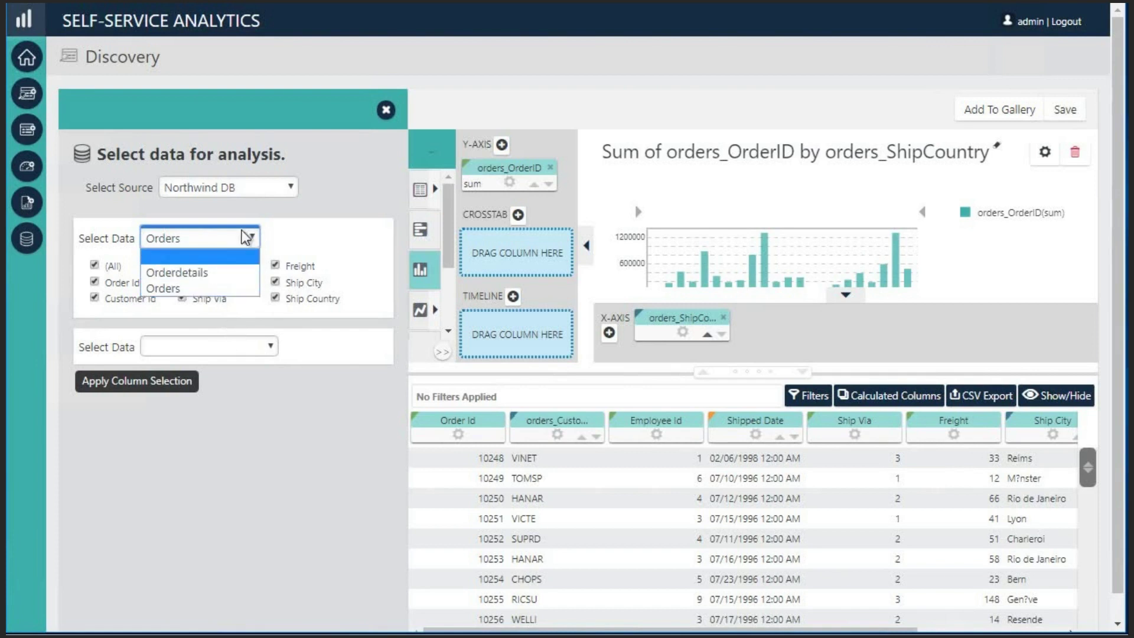
{"action": "left_click", "coordinate": [295, 236]}
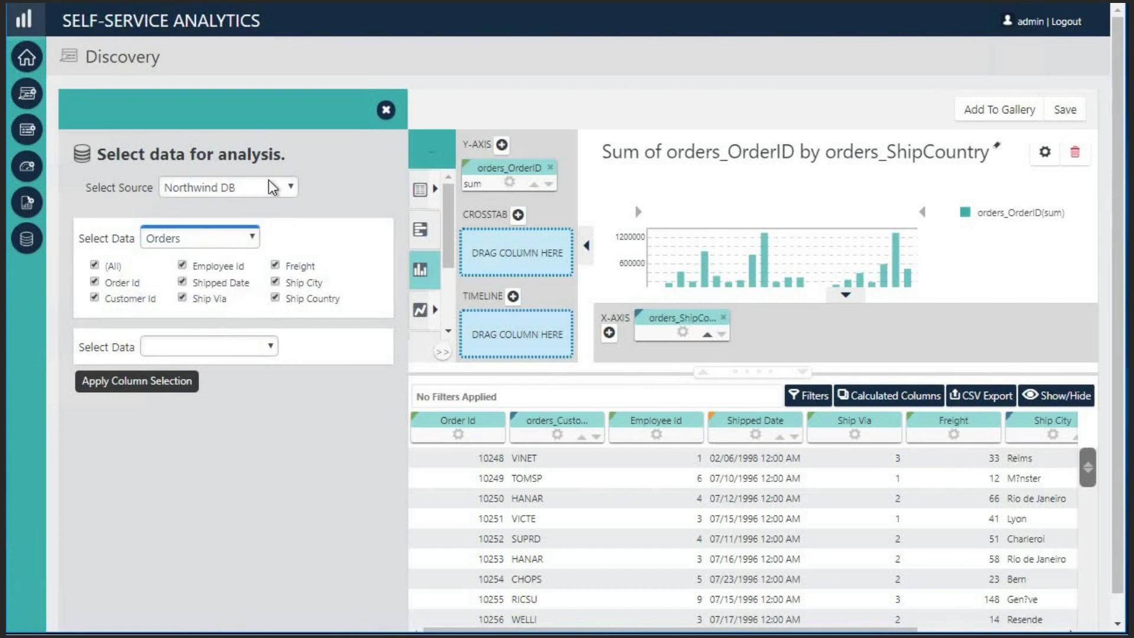
{"action": "left_click", "coordinate": [291, 188]}
{"action": "left_click", "coordinate": [322, 184]}
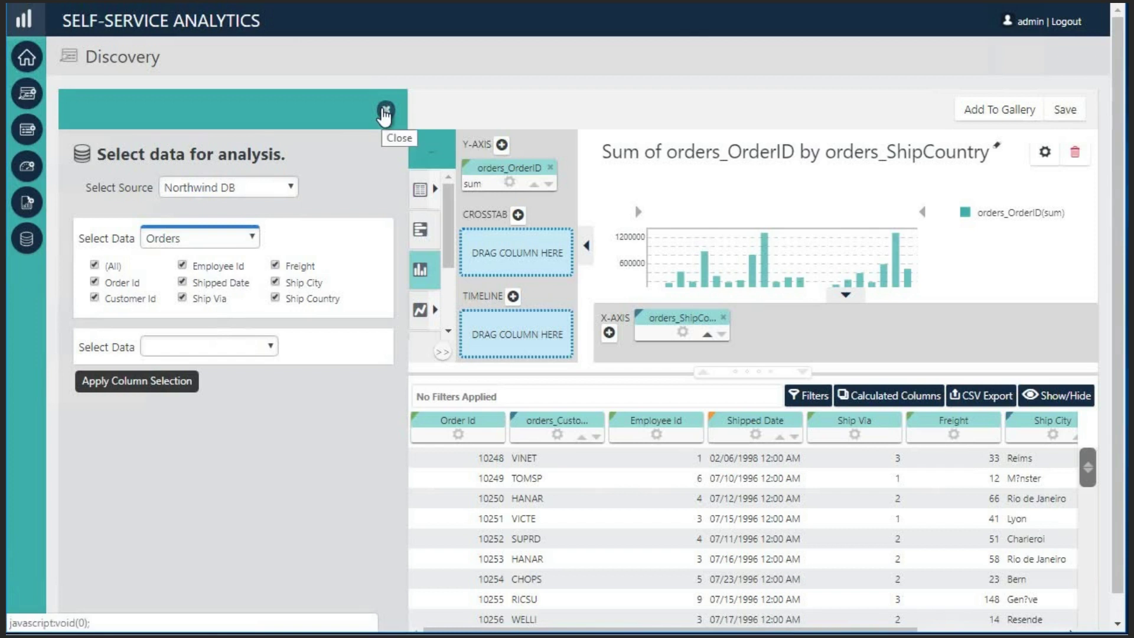
{"action": "left_click", "coordinate": [385, 112]}
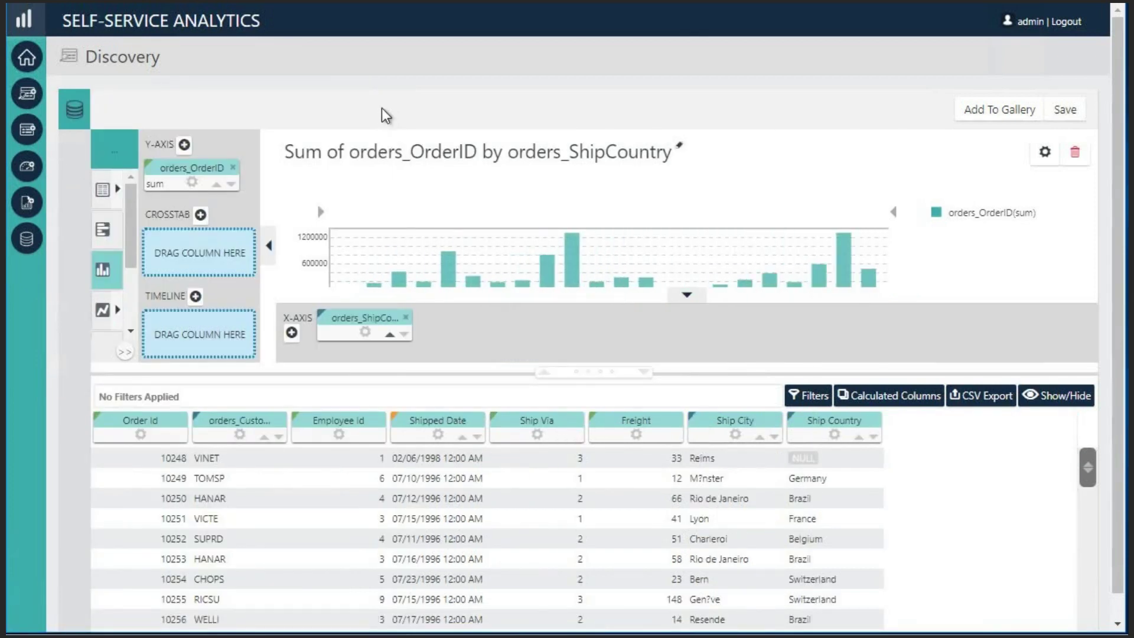